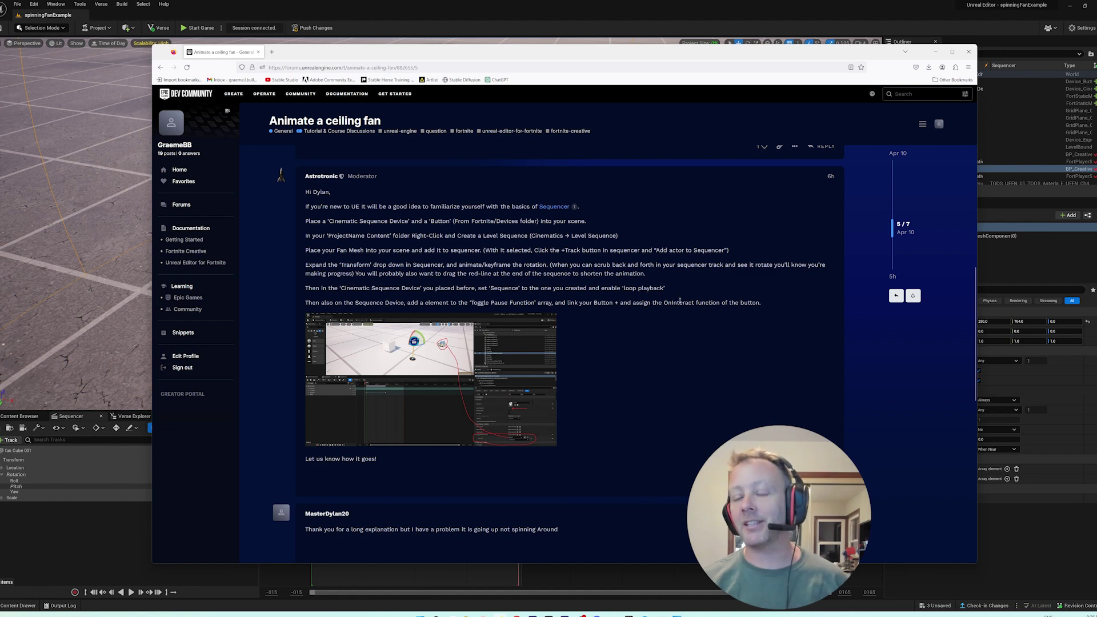
{"action": "scroll", "coordinate": [671, 311], "scroll_direction": "up", "scroll_amount": 5}
{"action": "scroll", "coordinate": [671, 311], "scroll_direction": "up", "scroll_amount": 5}
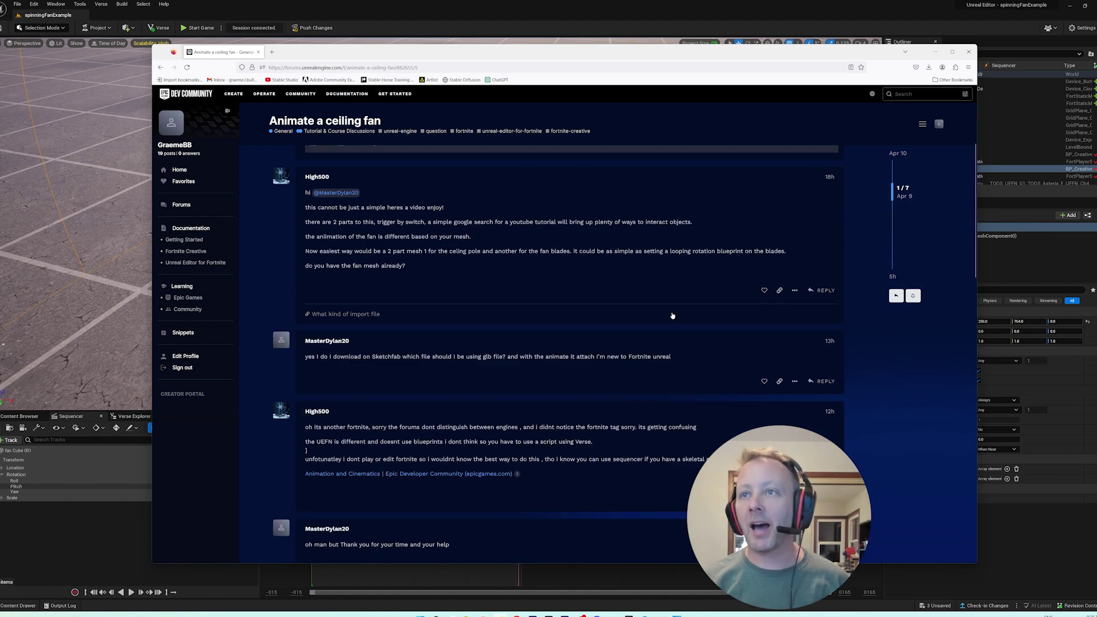
{"action": "scroll", "coordinate": [671, 311], "scroll_direction": "up", "scroll_amount": 5}
{"action": "scroll", "coordinate": [670, 311], "scroll_direction": "up", "scroll_amount": 3}
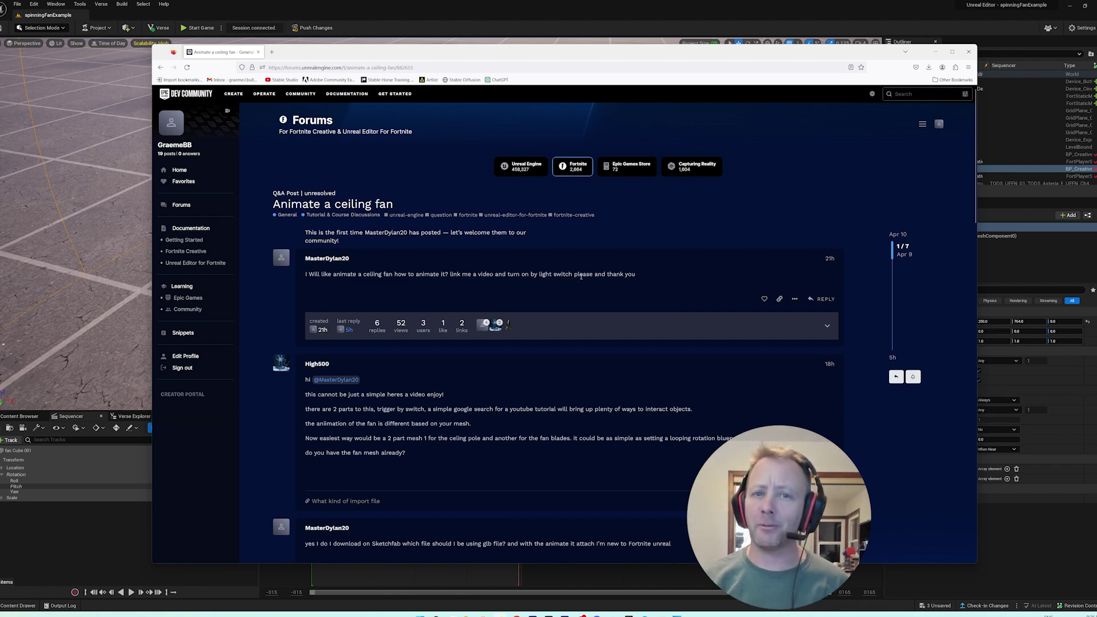
{"action": "scroll", "coordinate": [581, 276], "scroll_direction": "down", "scroll_amount": 5}
{"action": "scroll", "coordinate": [601, 291], "scroll_direction": "down", "scroll_amount": 5}
{"action": "scroll", "coordinate": [635, 317], "scroll_direction": "down", "scroll_amount": 3}
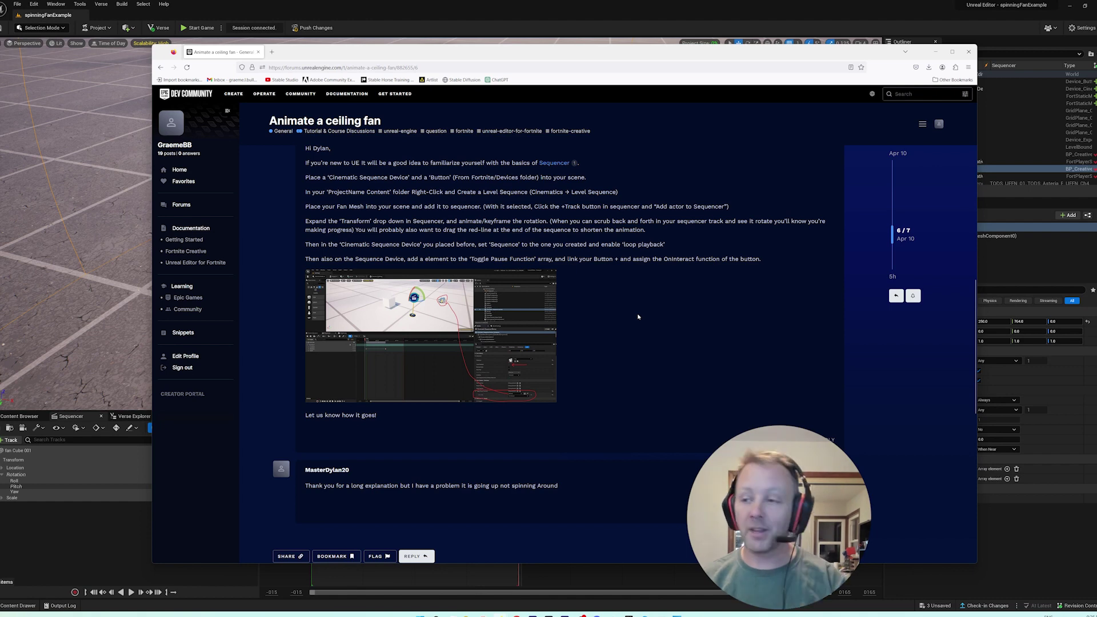
Bring up the Blender fan model in Object Mode and test-move the cross-shaped bracket, cancelling
{"action": "mouse_move", "coordinate": [614, 614]}
{"action": "left_click", "coordinate": [614, 580]}
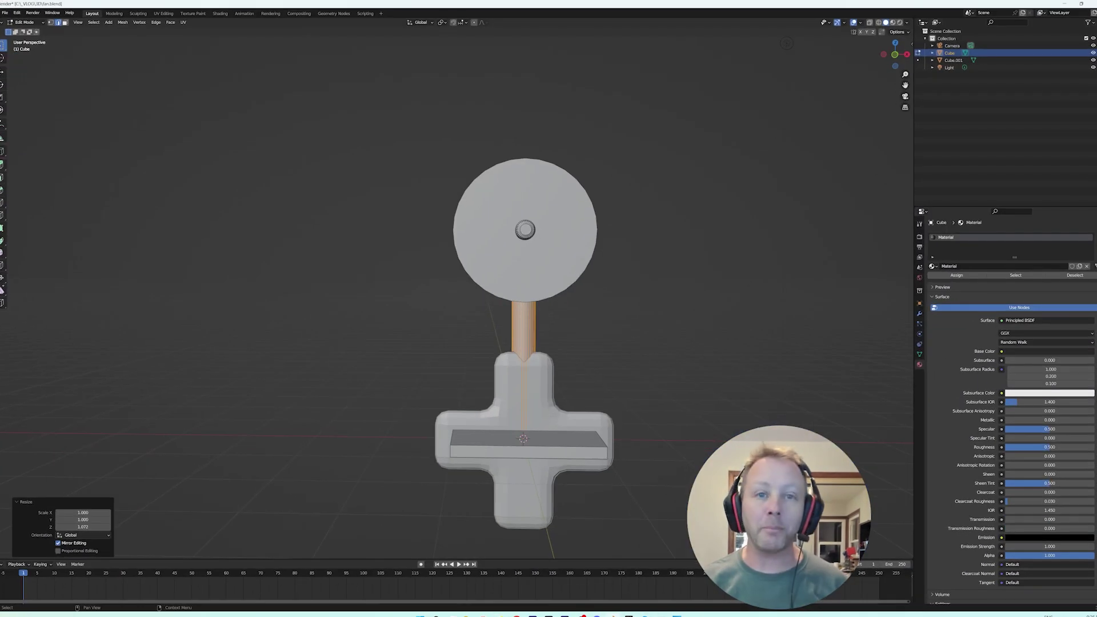
{"action": "middle_click_drag", "start_coordinate": [659, 366], "coordinate": [664, 388]}
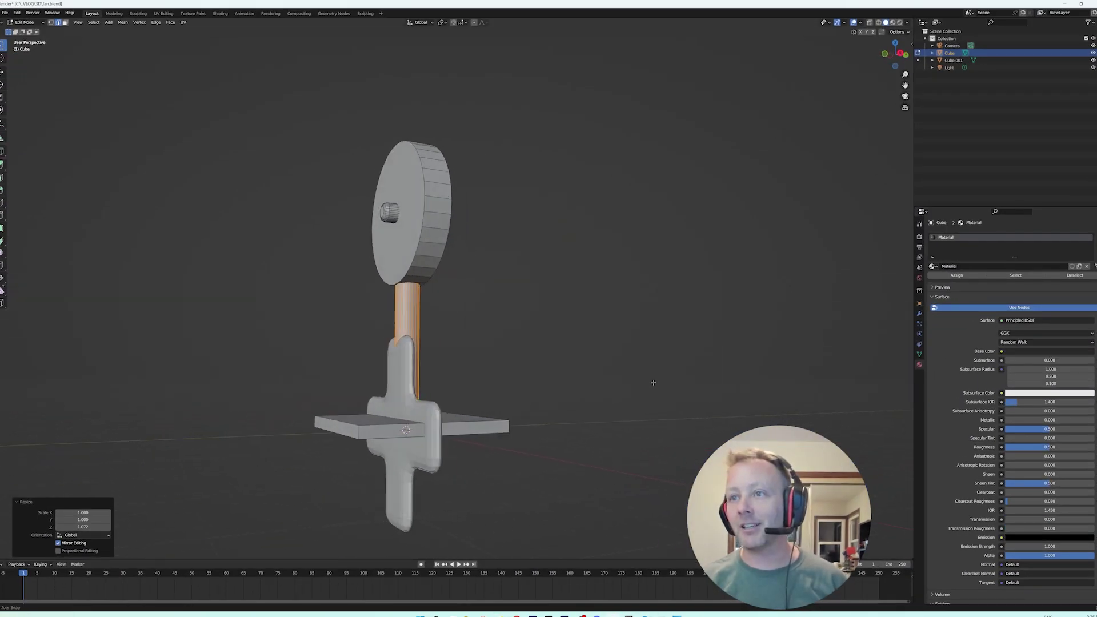
{"action": "key", "text": "Tab"}
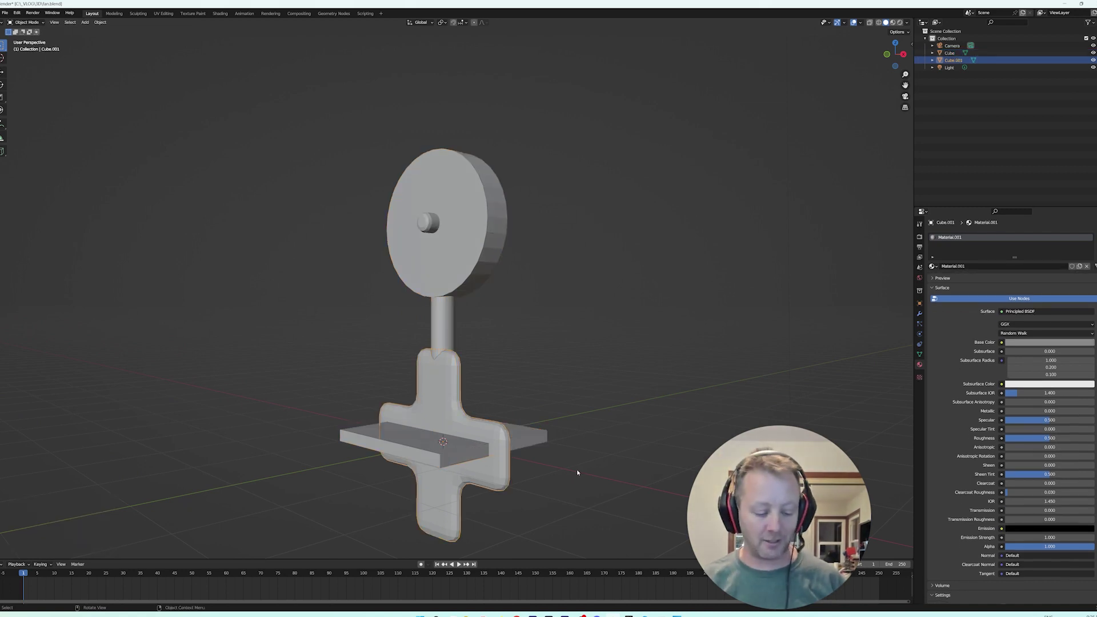
{"action": "left_click", "coordinate": [504, 473]}
{"action": "key", "text": "g"}
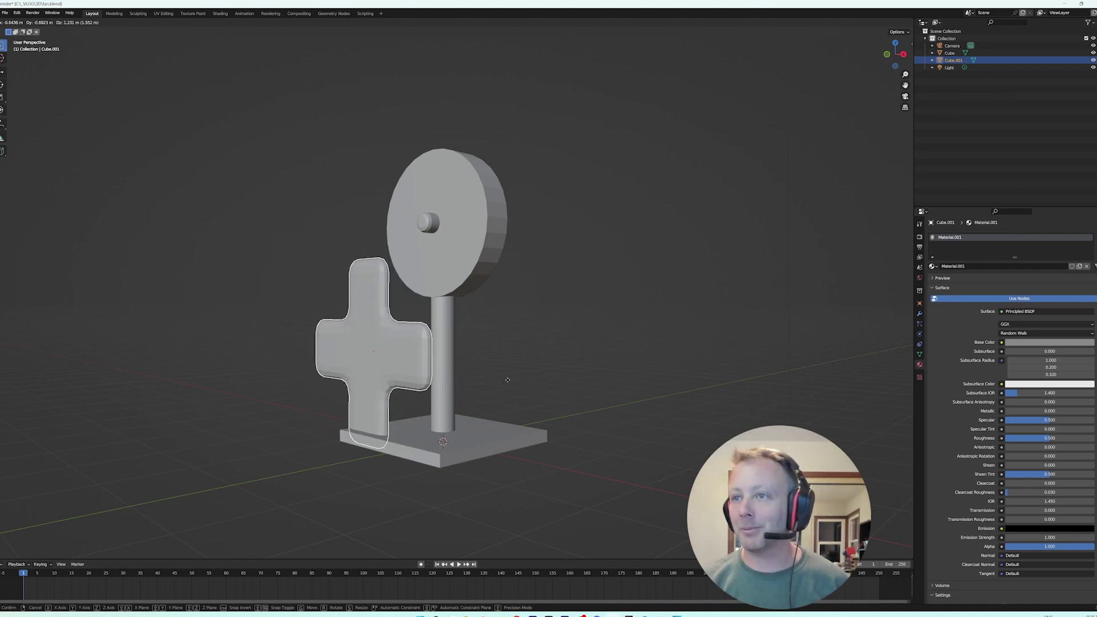
{"action": "key", "text": "Escape"}
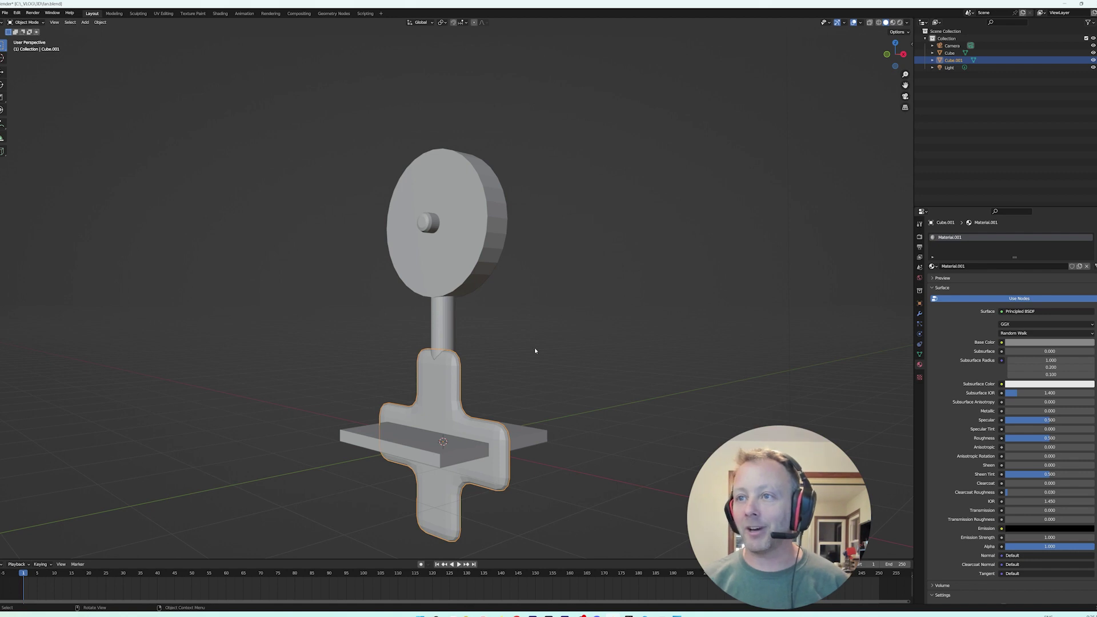
Select the disc-and-stand object and shade it smooth from its context menu
{"action": "left_click", "coordinate": [480, 254]}
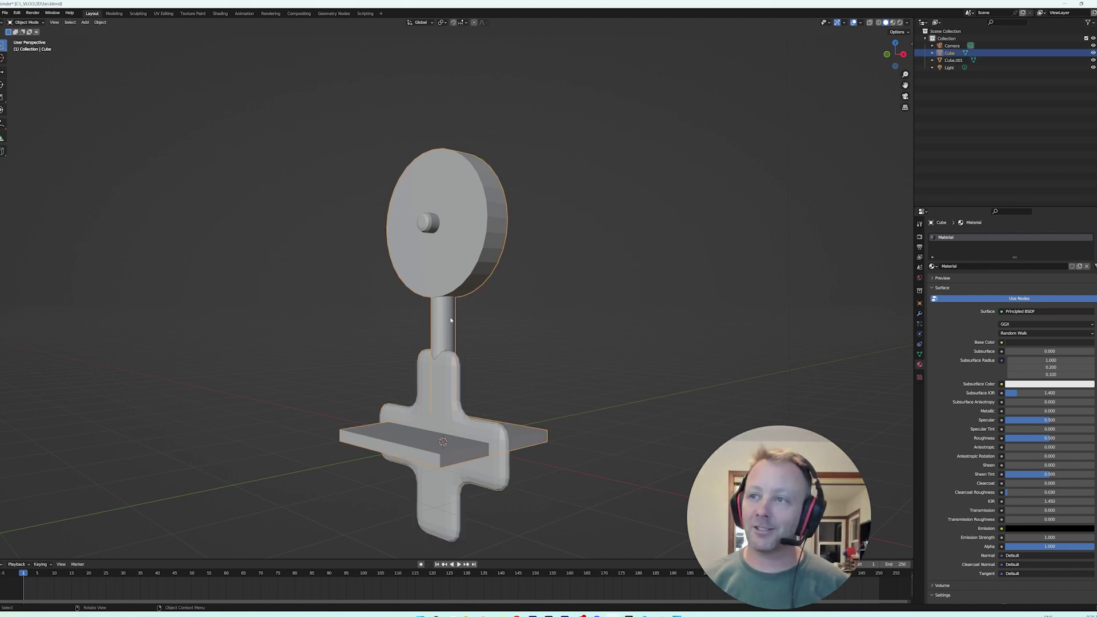
{"action": "right_click", "coordinate": [547, 376]}
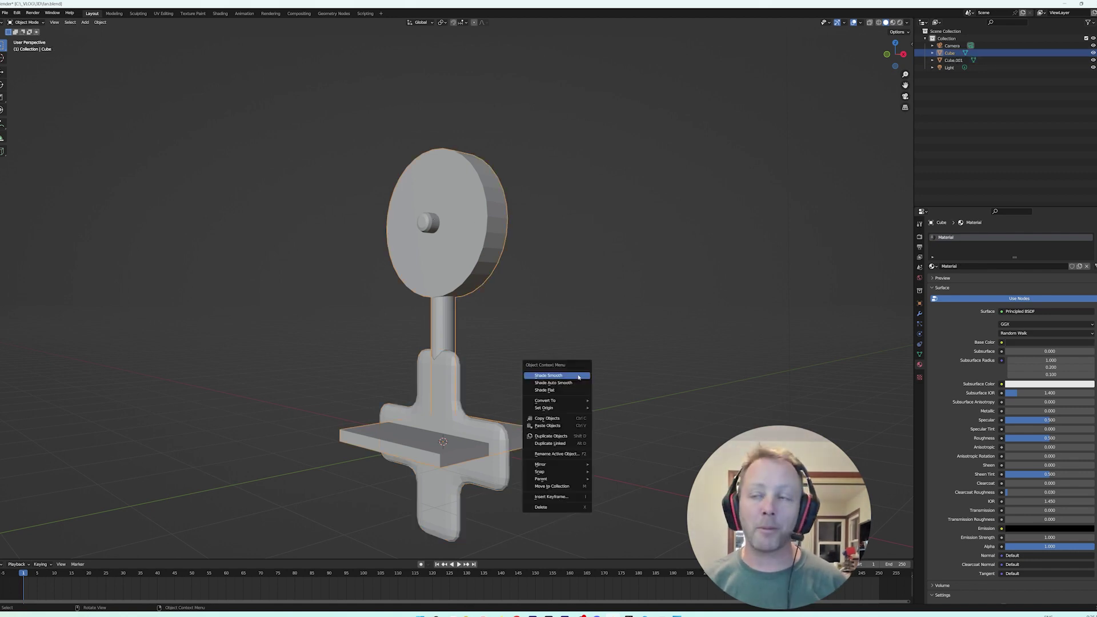
{"action": "mouse_move", "coordinate": [579, 344]}
{"action": "middle_mouse_down"}
{"action": "mouse_move", "coordinate": [584, 333]}
{"action": "mouse_move", "coordinate": [505, 331]}
{"action": "mouse_move", "coordinate": [596, 330]}
{"action": "middle_mouse_up"}
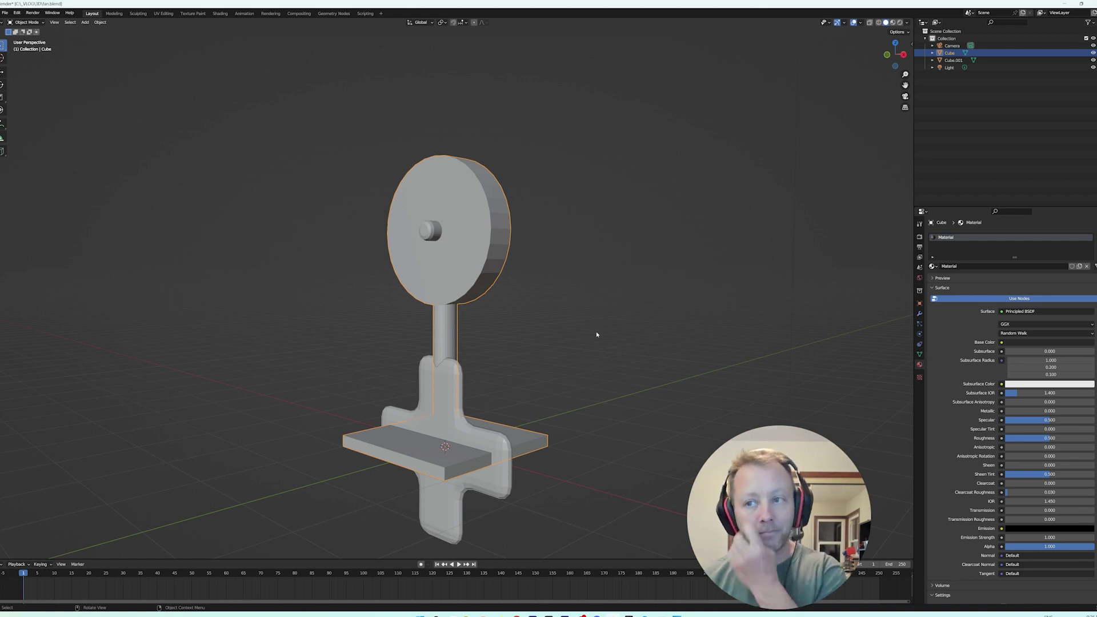
Inspect the blade plate passing through the stand in Right Orthographic side view
{"action": "middle_click_drag", "start_coordinate": [557, 460], "coordinate": [578, 452]}
{"action": "scroll", "coordinate": [570, 321], "scroll_direction": "up", "scroll_amount": 3}
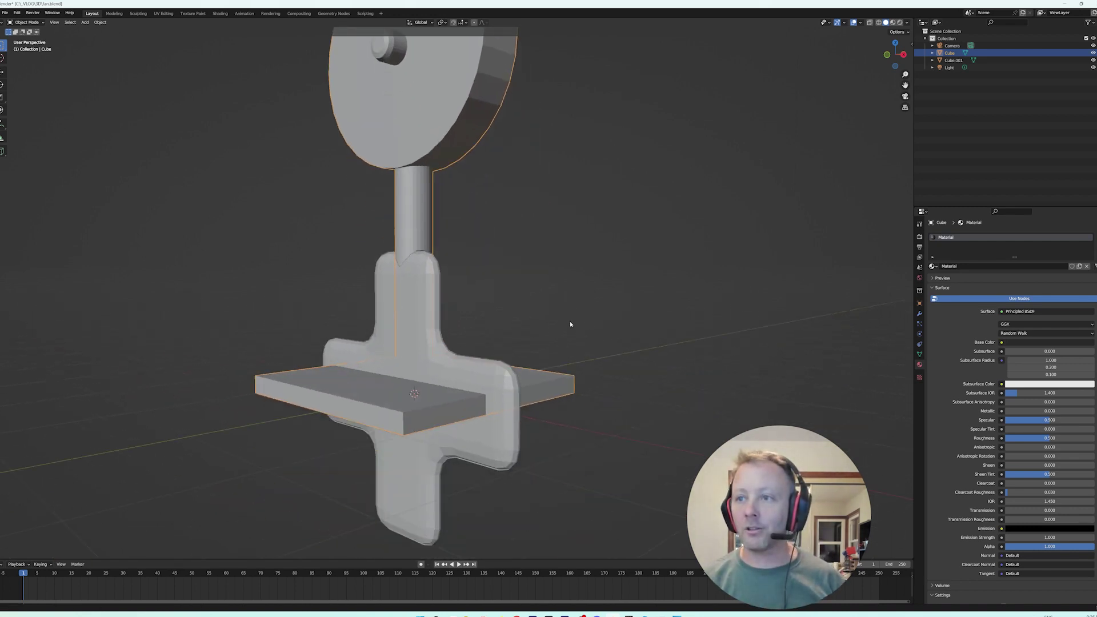
{"action": "middle_click_drag", "start_coordinate": [569, 321], "coordinate": [541, 362]}
{"action": "scroll", "coordinate": [546, 364], "scroll_direction": "up", "scroll_amount": 4}
{"action": "scroll", "coordinate": [546, 364], "scroll_direction": "down", "scroll_amount": 2}
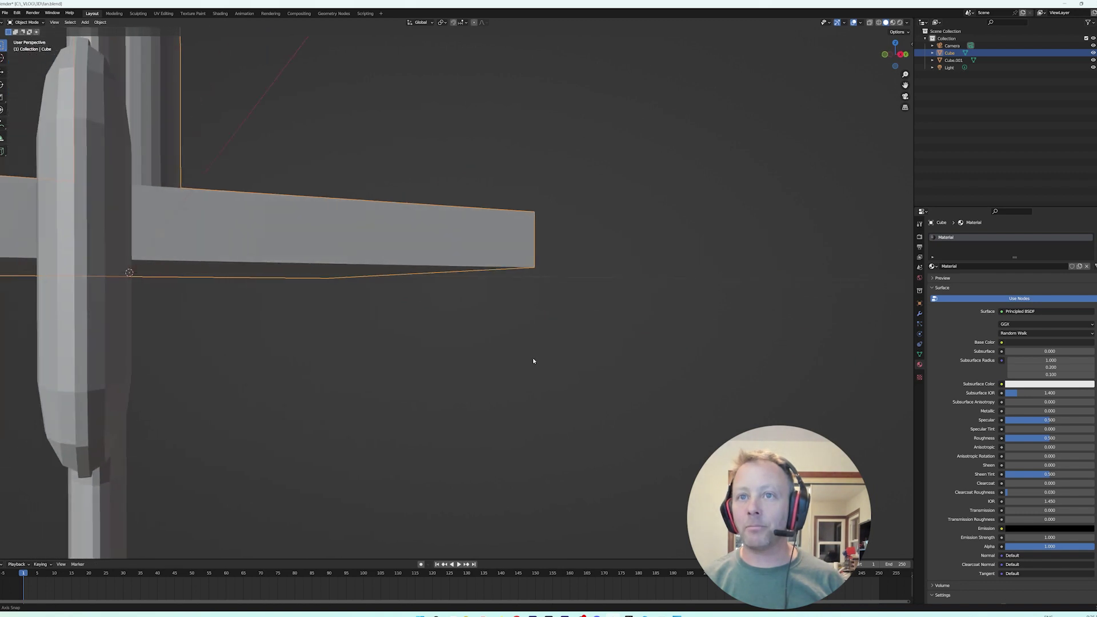
{"action": "scroll", "coordinate": [541, 362], "scroll_direction": "up", "scroll_amount": 2}
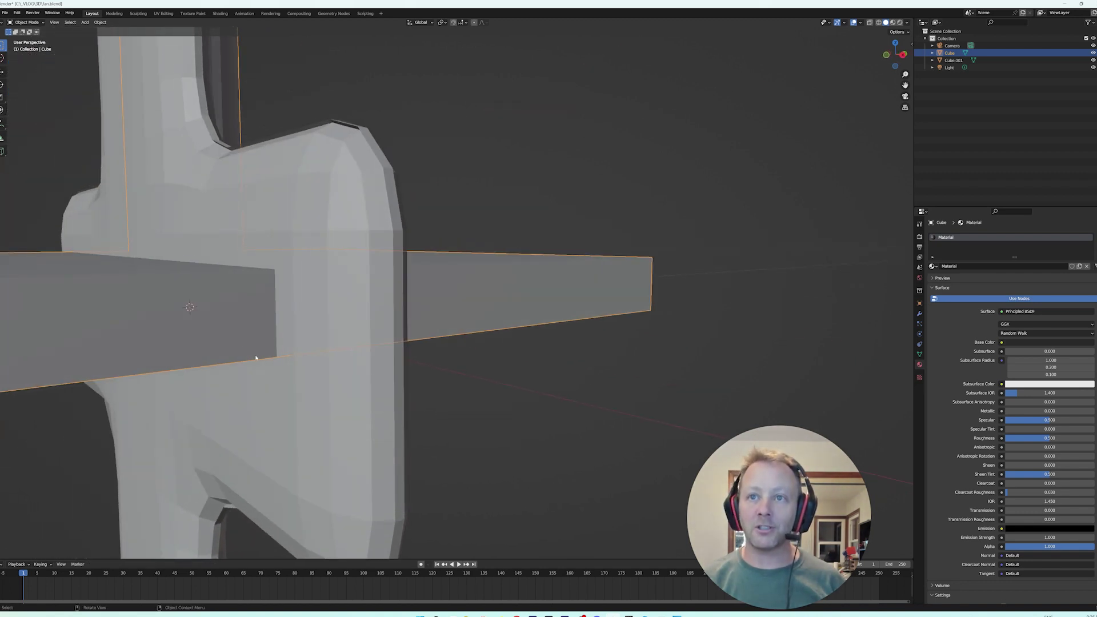
{"action": "middle_click_drag", "start_coordinate": [191, 309], "coordinate": [458, 317]}
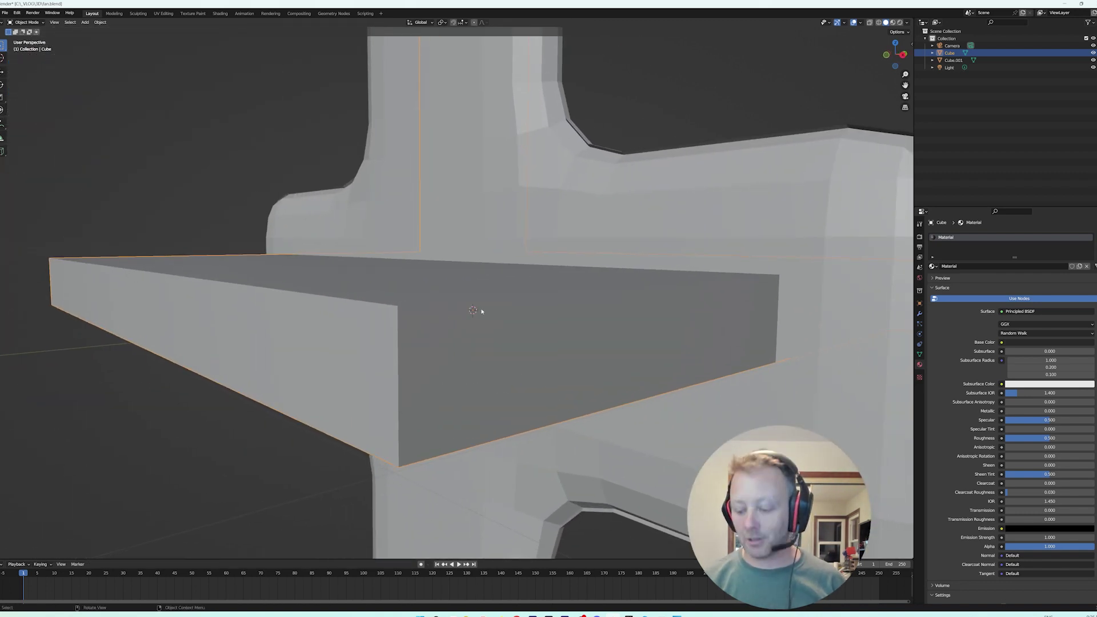
{"action": "key", "text": "KP_3"}
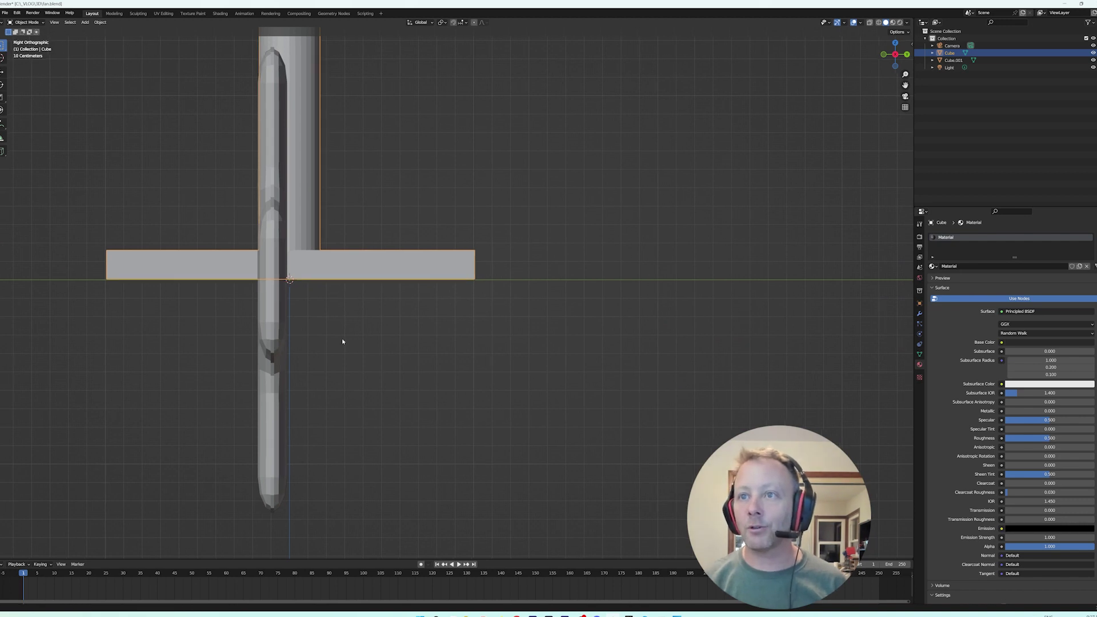
{"action": "mouse_move", "coordinate": [342, 338]}
{"action": "middle_mouse_down", "text": "shift"}
{"action": "mouse_move", "coordinate": [465, 331]}
{"action": "mouse_move", "coordinate": [501, 360]}
{"action": "middle_mouse_up", "text": "shift"}
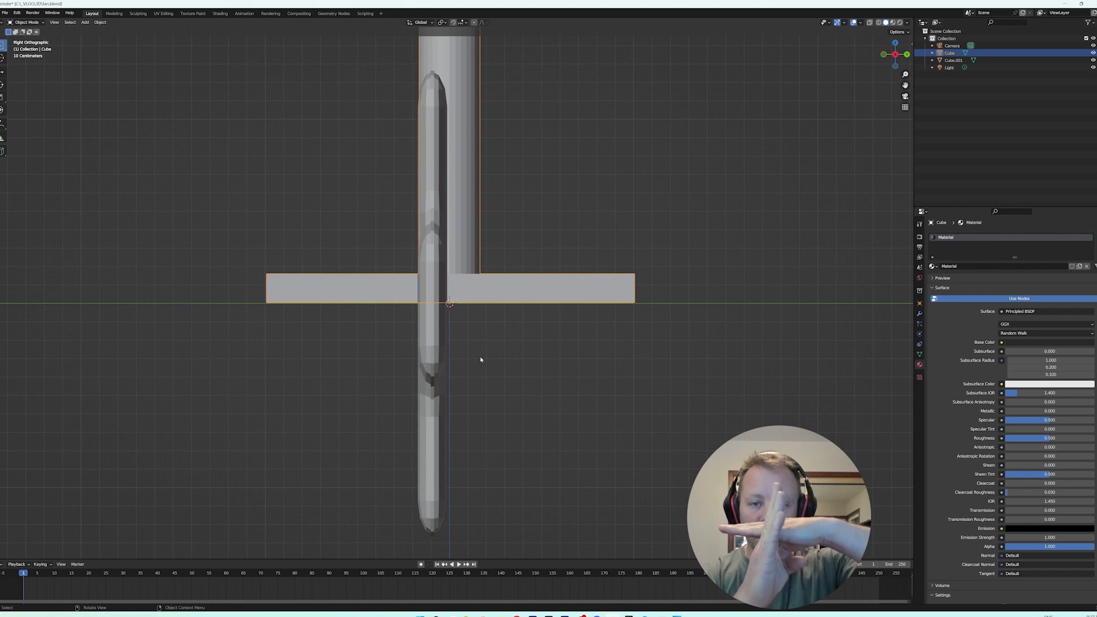
{"action": "scroll", "coordinate": [479, 360], "scroll_direction": "up", "scroll_amount": 5}
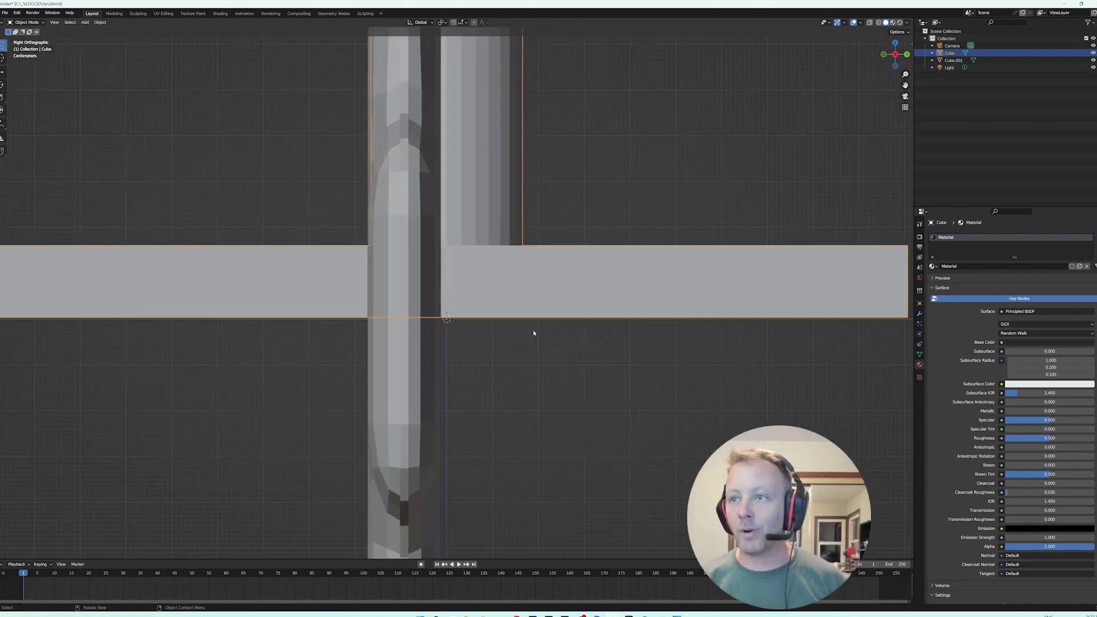
{"action": "scroll", "coordinate": [501, 367], "scroll_direction": "up", "scroll_amount": 5}
{"action": "scroll", "coordinate": [500, 396], "scroll_direction": "down", "scroll_amount": 5}
{"action": "scroll", "coordinate": [498, 395], "scroll_direction": "down", "scroll_amount": 3}
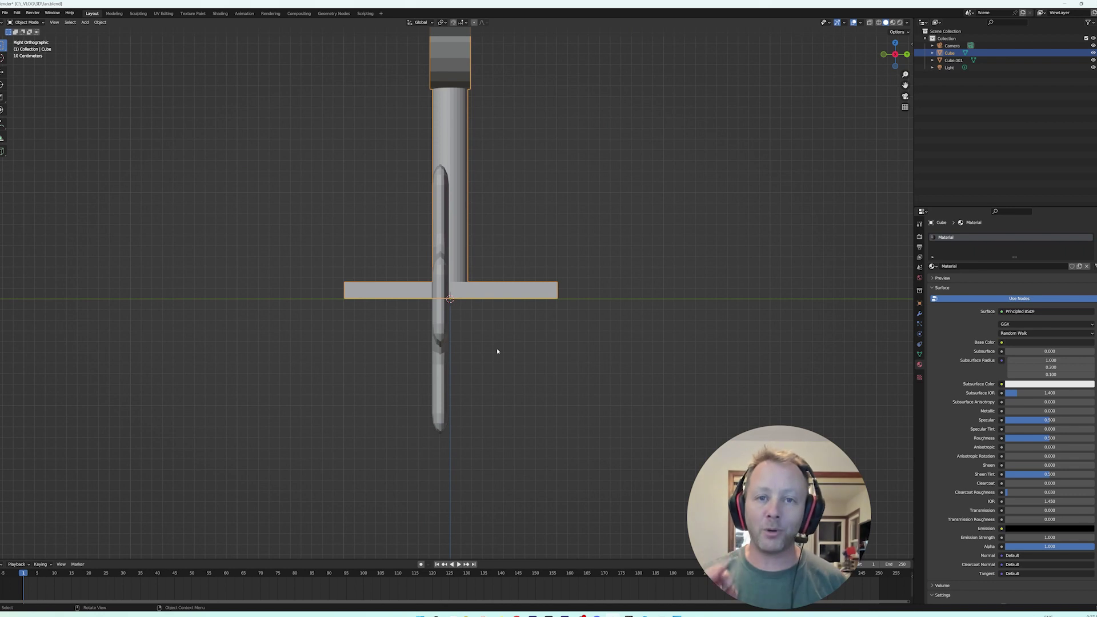
Orbit back to a perspective view and browse the File > Export formats
{"action": "middle_click_drag", "start_coordinate": [496, 348], "coordinate": [535, 360]}
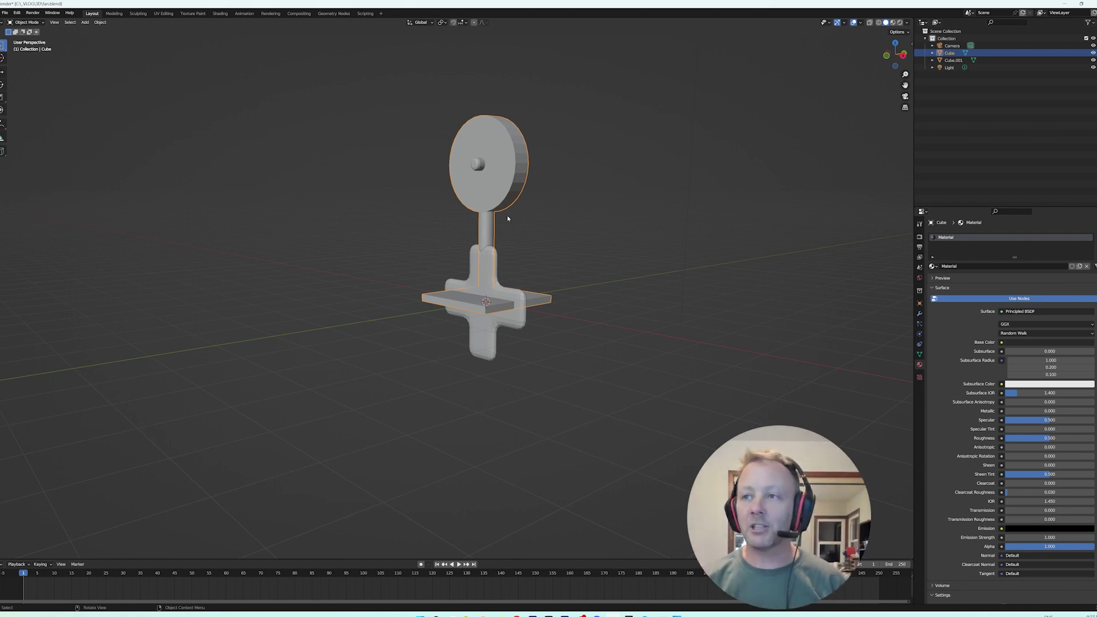
{"action": "scroll", "coordinate": [506, 216], "scroll_direction": "up", "scroll_amount": 6}
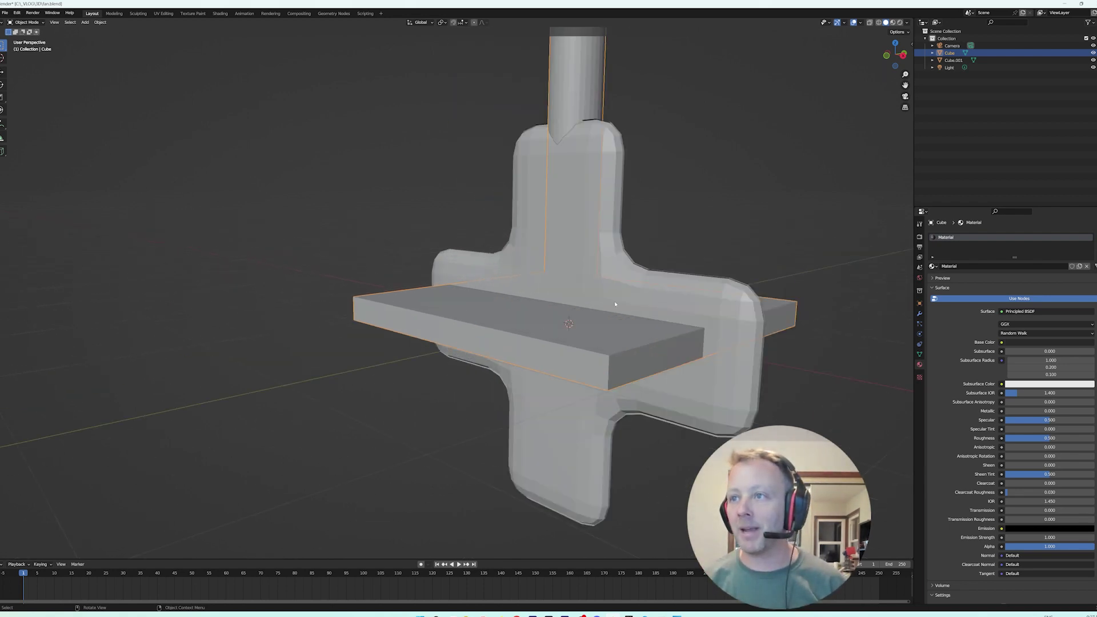
{"action": "mouse_move", "coordinate": [507, 216]}
{"action": "middle_mouse_down"}
{"action": "mouse_move", "coordinate": [558, 292]}
{"action": "mouse_move", "coordinate": [582, 296]}
{"action": "mouse_move", "coordinate": [570, 299]}
{"action": "middle_mouse_up"}
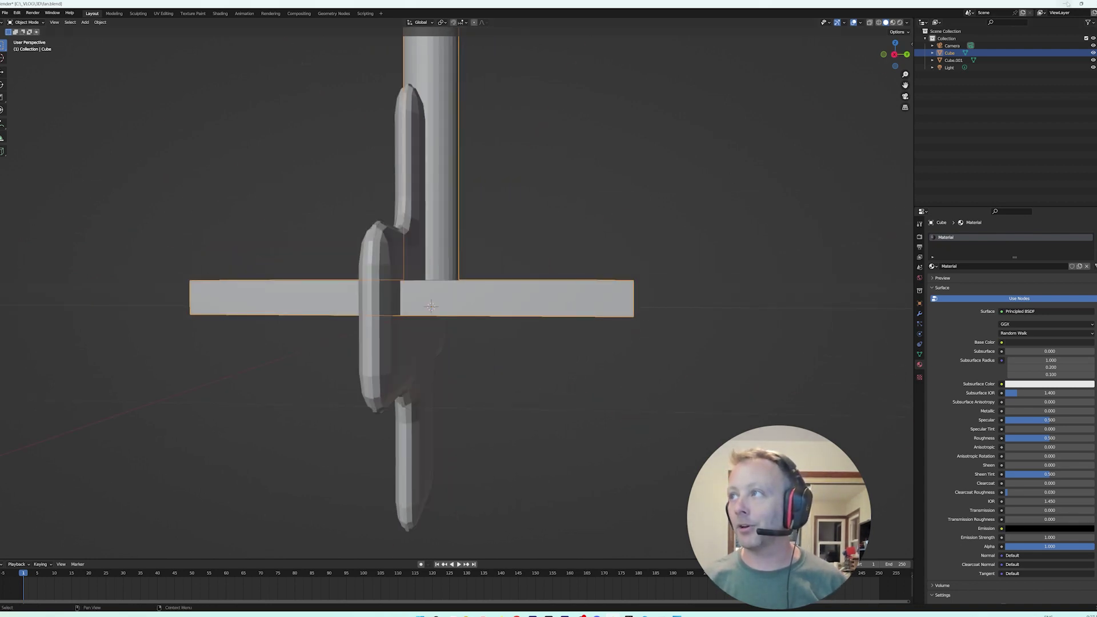
{"action": "left_click", "coordinate": [5, 13]}
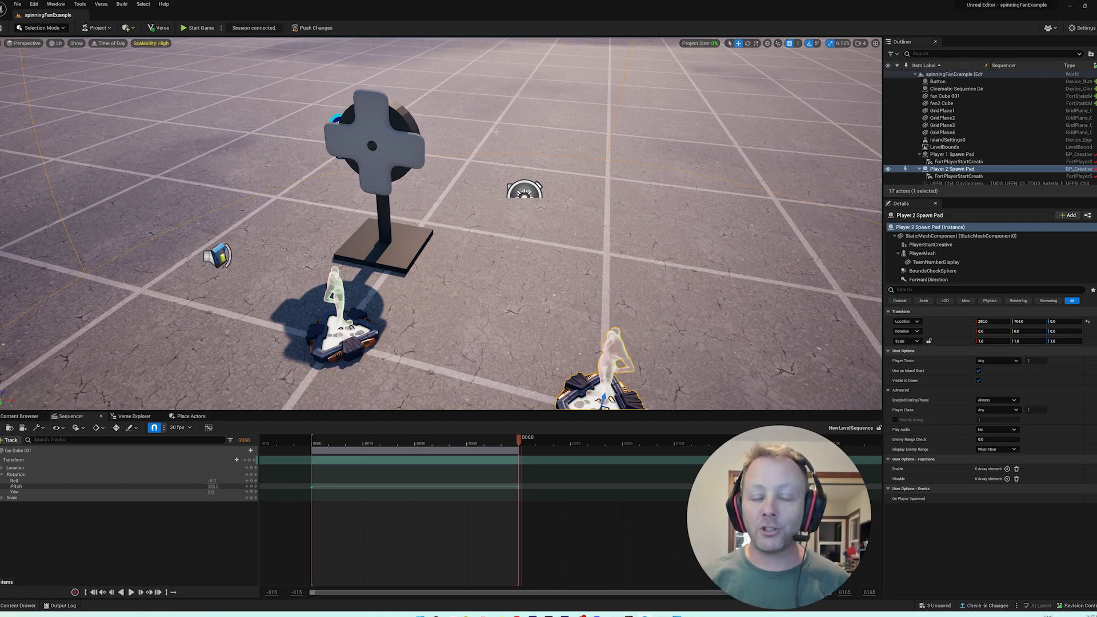
Move the camera in on the fan and show the Content Browser's fan meshes and sequence
{"action": "mouse_move", "coordinate": [418, 208]}
{"action": "right_mouse_down"}
{"action": "mouse_move", "coordinate": [403, 215]}
{"action": "mouse_move", "coordinate": [446, 206]}
{"action": "mouse_move", "coordinate": [450, 193]}
{"action": "mouse_move", "coordinate": [441, 223]}
{"action": "mouse_move", "coordinate": [407, 223]}
{"action": "mouse_move", "coordinate": [442, 222]}
{"action": "right_mouse_up"}
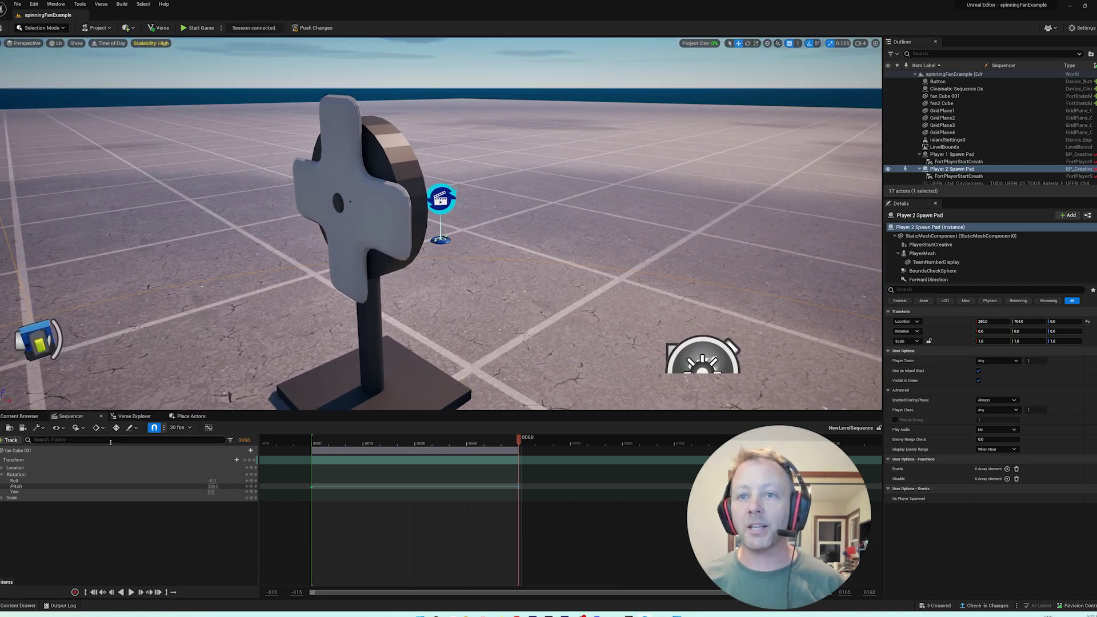
{"action": "left_click", "coordinate": [20, 415]}
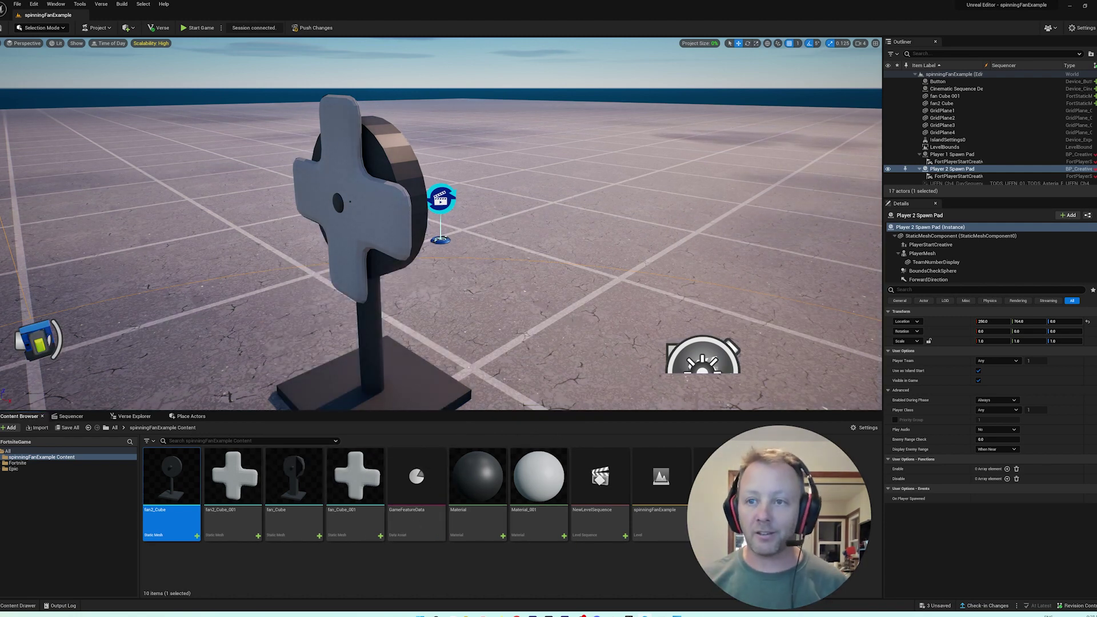
Select the fan_Cube, fan2_Cube and fan2_Cube_001 mesh assets in the Content Browser
{"action": "left_click", "coordinate": [298, 471]}
{"action": "left_click", "coordinate": [164, 492]}
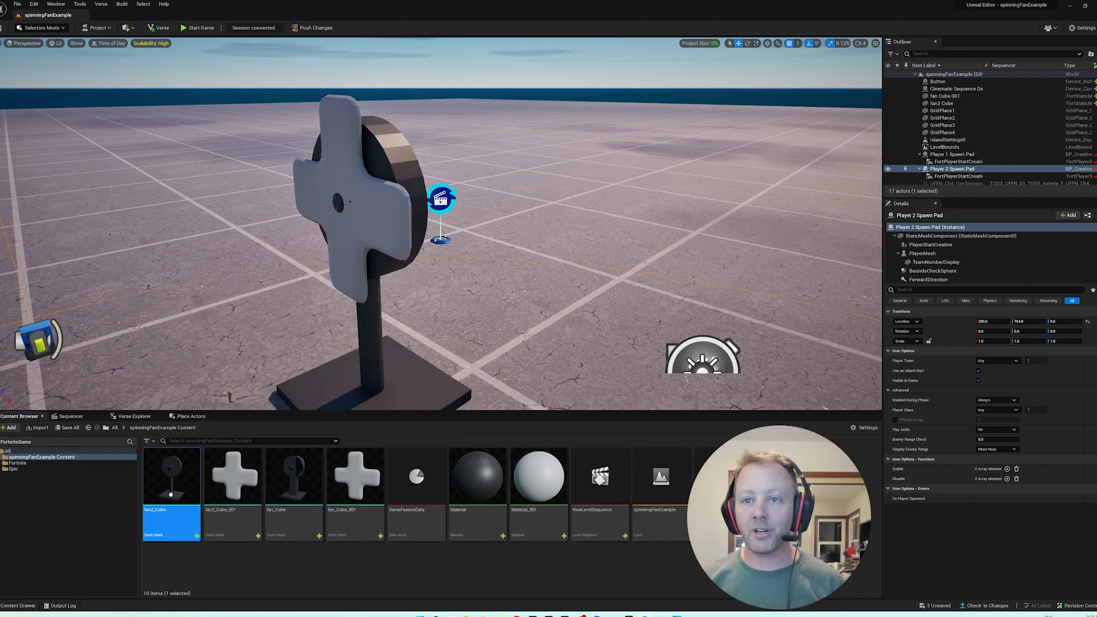
{"action": "left_click", "coordinate": [347, 493]}
{"action": "left_click", "coordinate": [240, 493]}
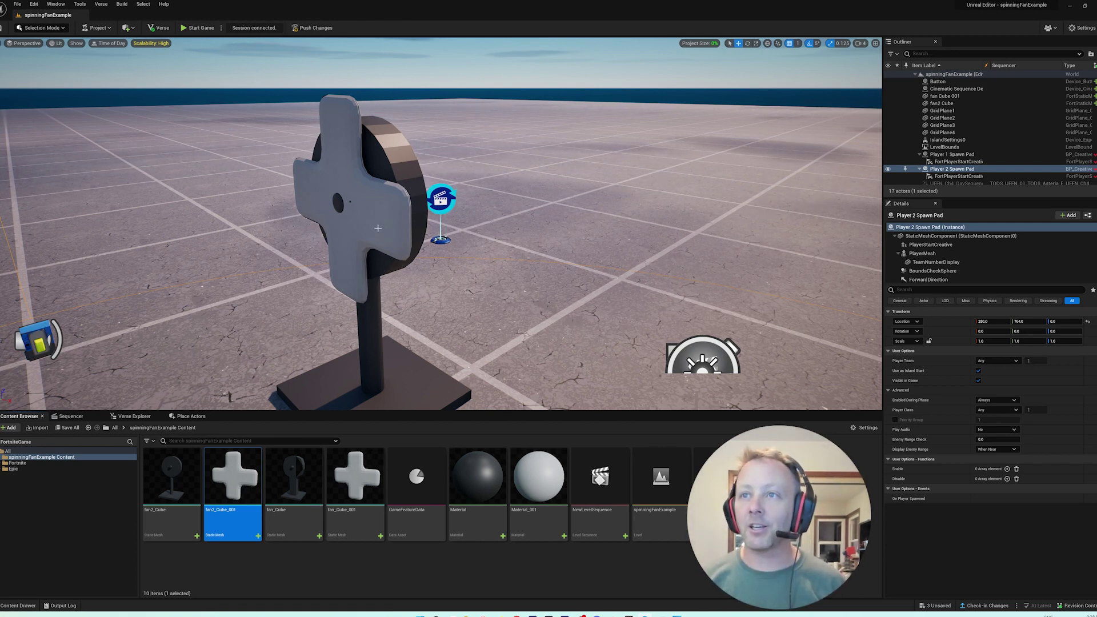
Select the fan blades and stand in the level, then the Button device for its details
{"action": "left_click", "coordinate": [295, 214]}
{"action": "left_click", "coordinate": [377, 360]}
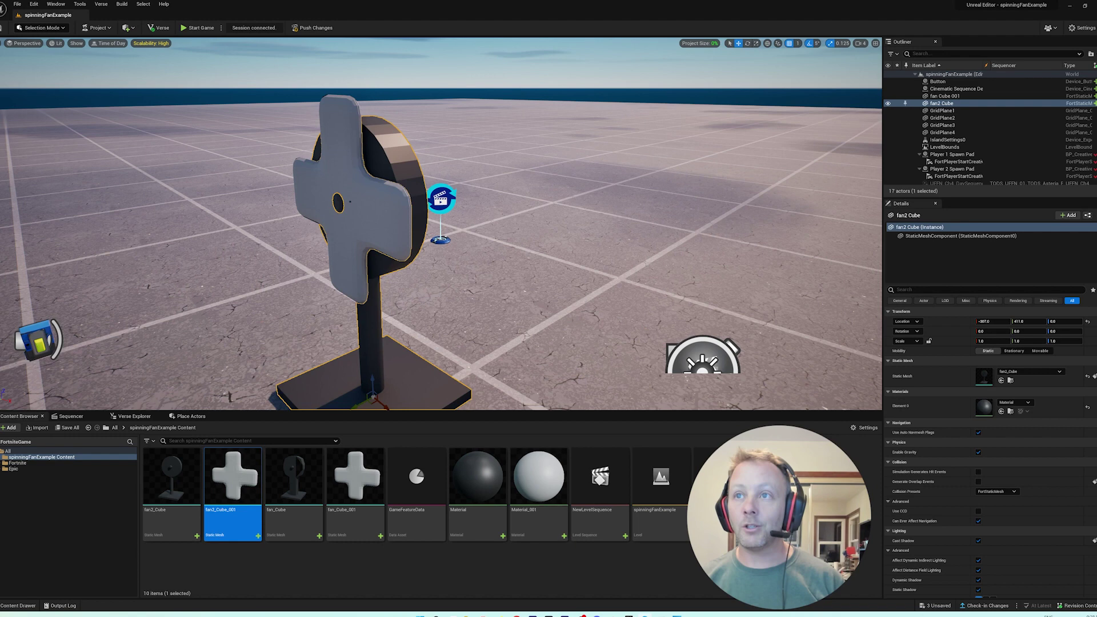
{"action": "left_click", "coordinate": [349, 202]}
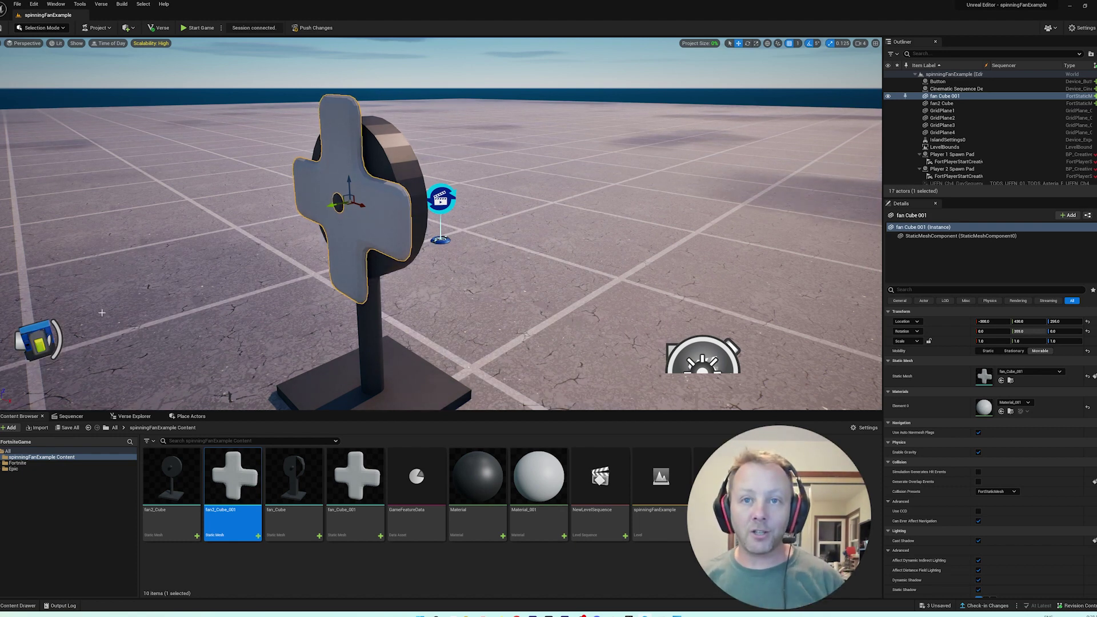
{"action": "right_click_drag", "start_coordinate": [101, 312], "coordinate": [104, 355]}
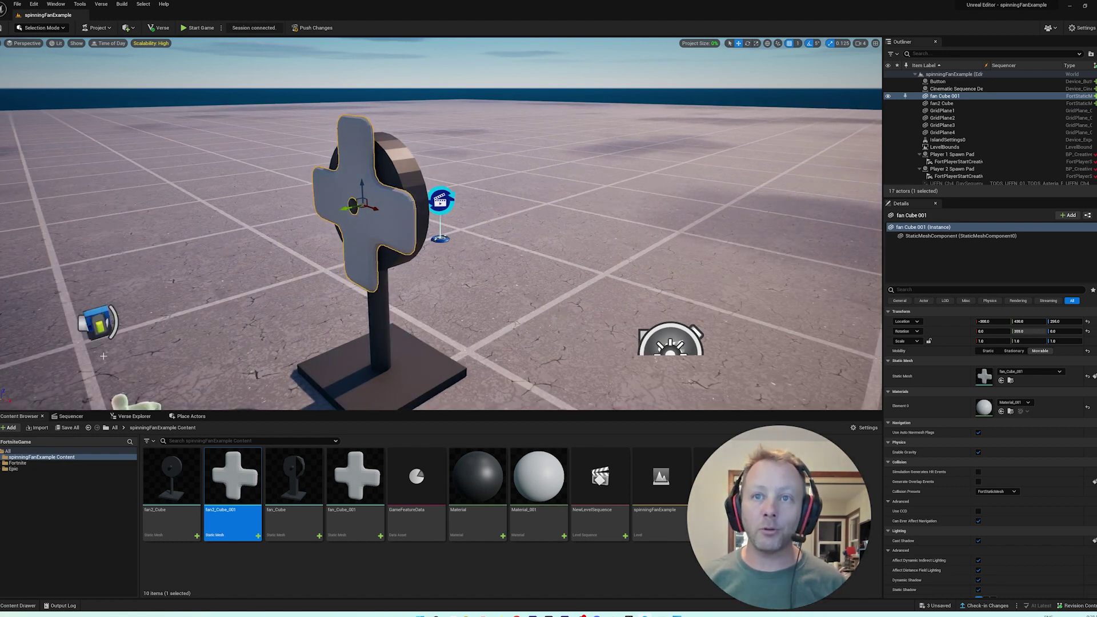
{"action": "left_click", "coordinate": [96, 324]}
{"action": "right_click_drag", "start_coordinate": [97, 324], "coordinate": [103, 343]}
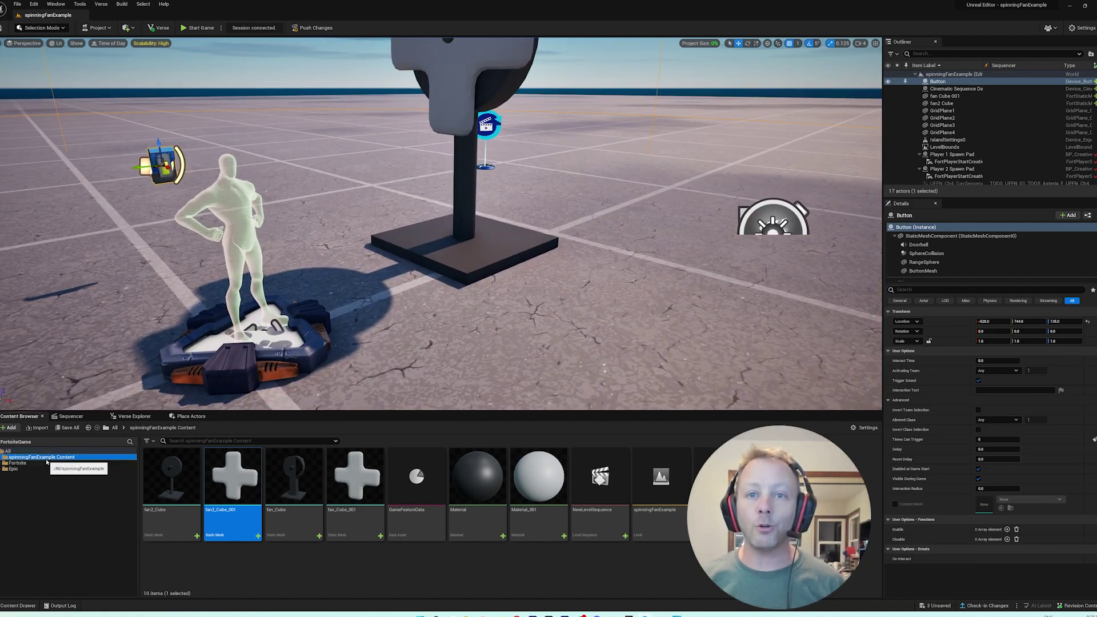
Find the Button asset via a 'button' search, then select the Cinematic Sequence Device
{"action": "left_click", "coordinate": [47, 463]}
{"action": "left_click", "coordinate": [200, 442]}
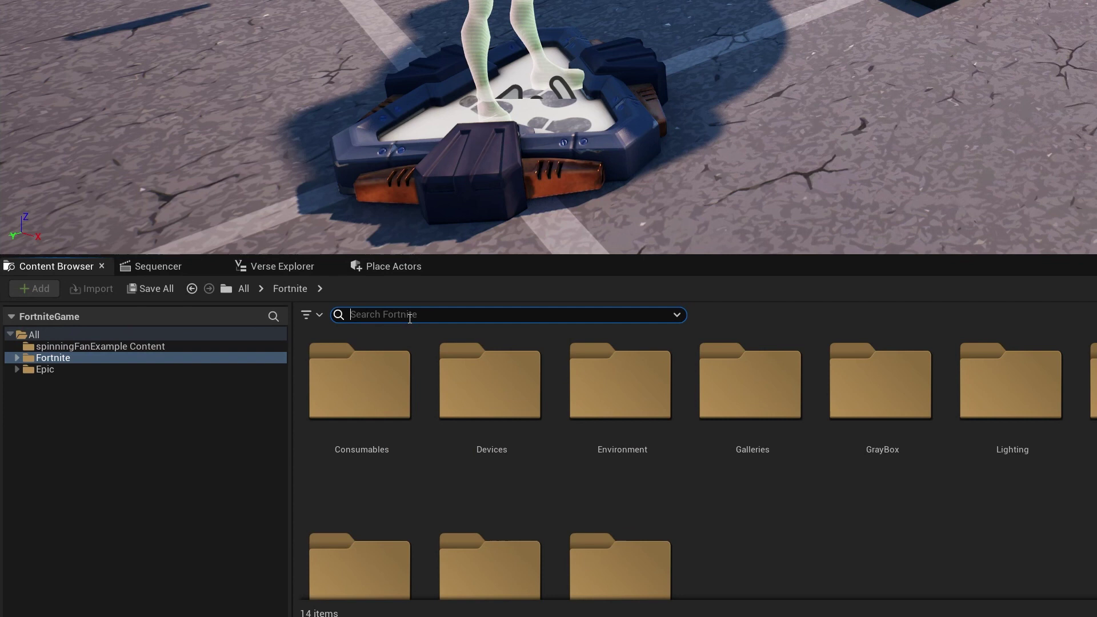
{"action": "type", "text": "button"}
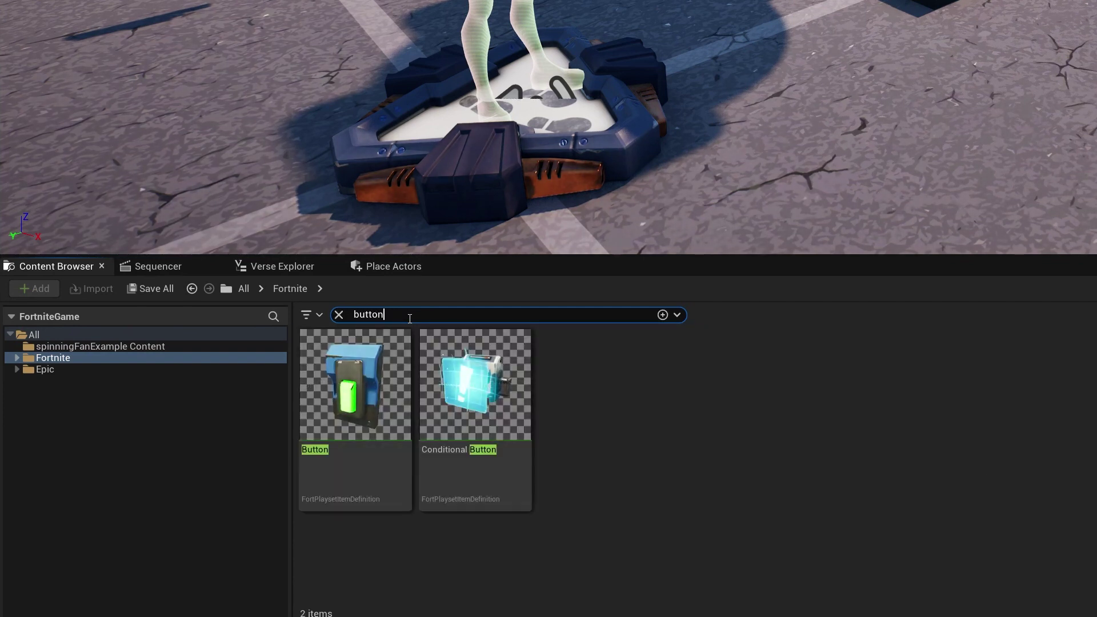
{"action": "left_click", "coordinate": [353, 394]}
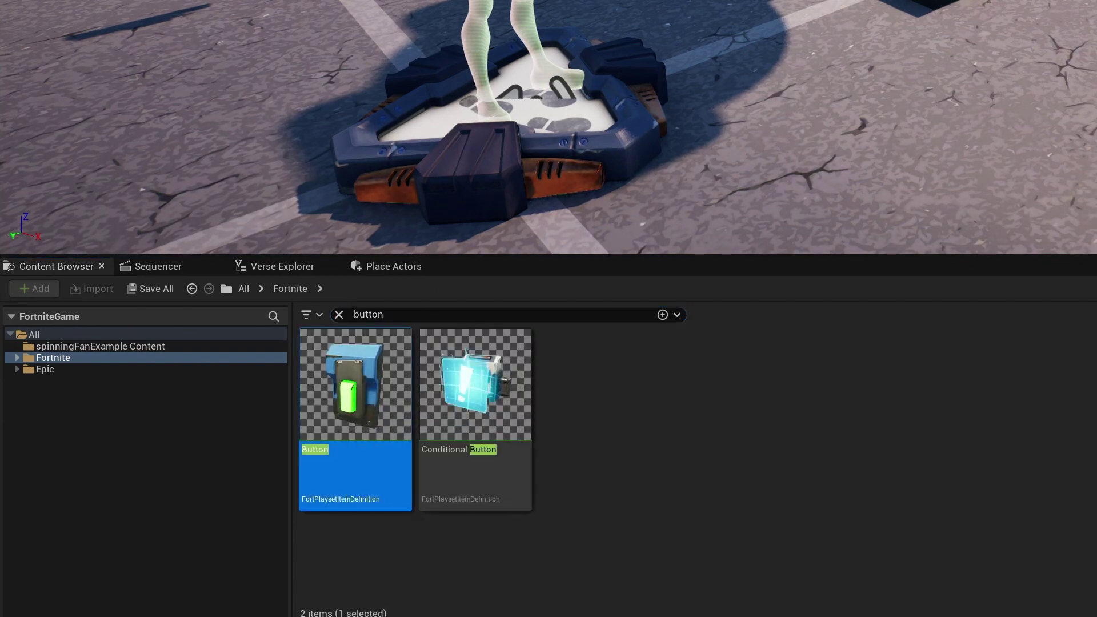
{"action": "left_click_drag", "start_coordinate": [353, 395], "coordinate": [663, 436]}
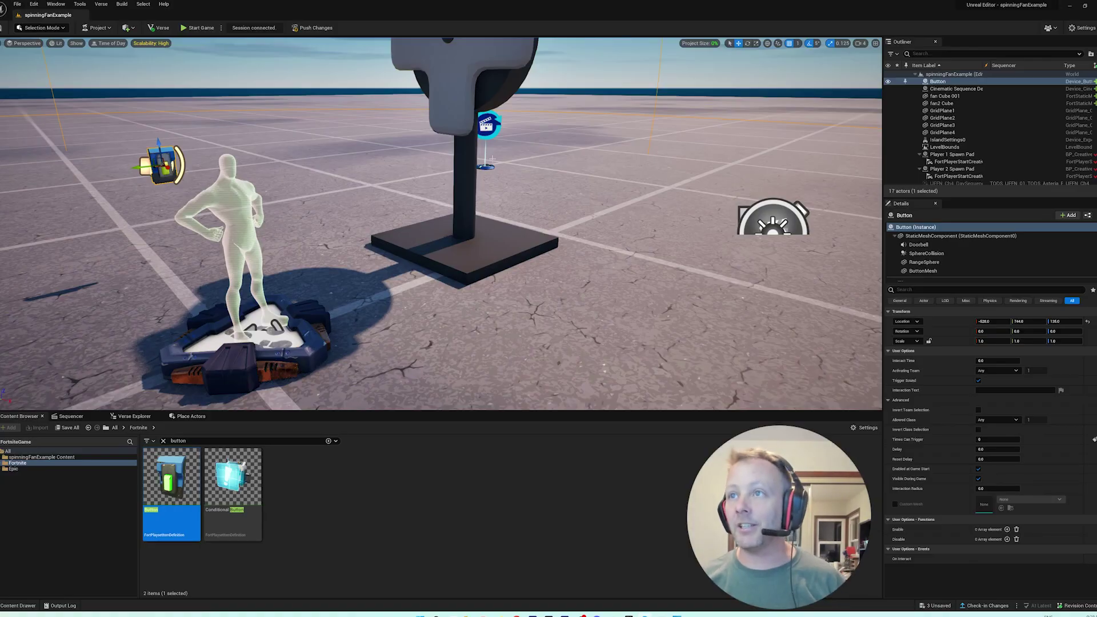
{"action": "left_click", "coordinate": [487, 125]}
{"action": "mouse_move", "coordinate": [486, 125]}
{"action": "right_mouse_down"}
{"action": "mouse_move", "coordinate": [410, 142]}
{"action": "mouse_move", "coordinate": [380, 228]}
{"action": "mouse_move", "coordinate": [561, 212]}
{"action": "right_mouse_up"}
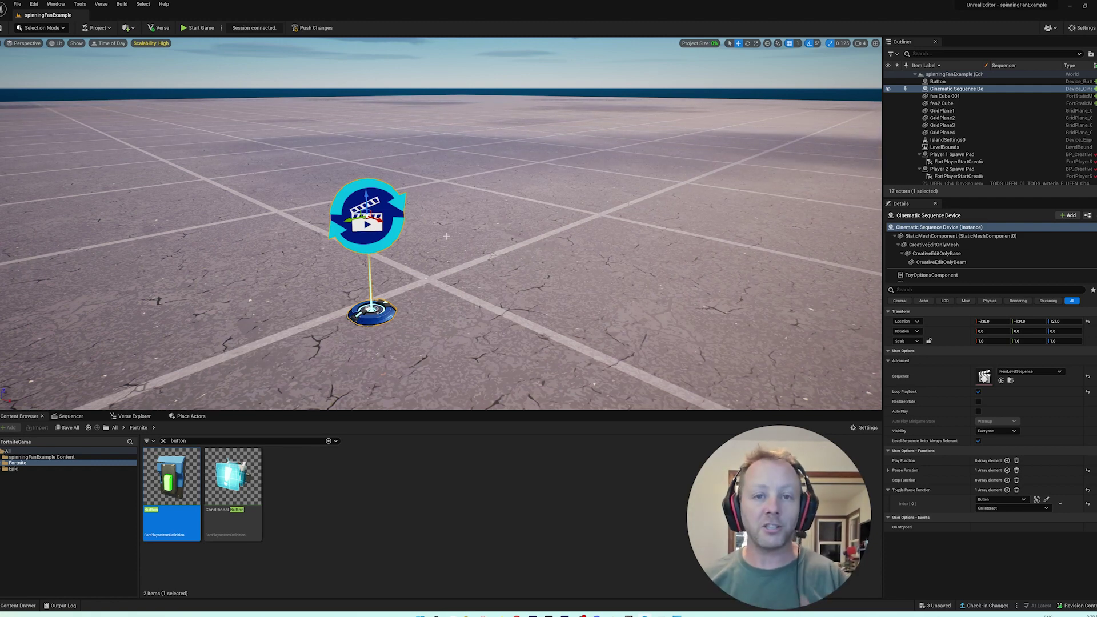
{"action": "scroll", "coordinate": [446, 236], "scroll_direction": "down", "scroll_amount": 3}
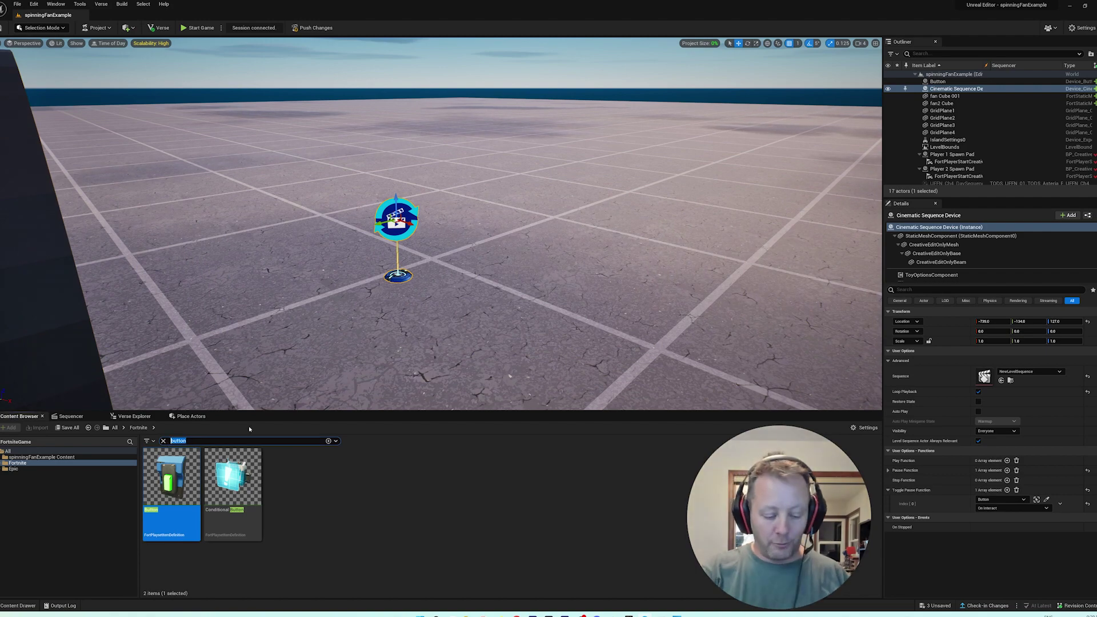
{"action": "type", "text": "cinematic"}
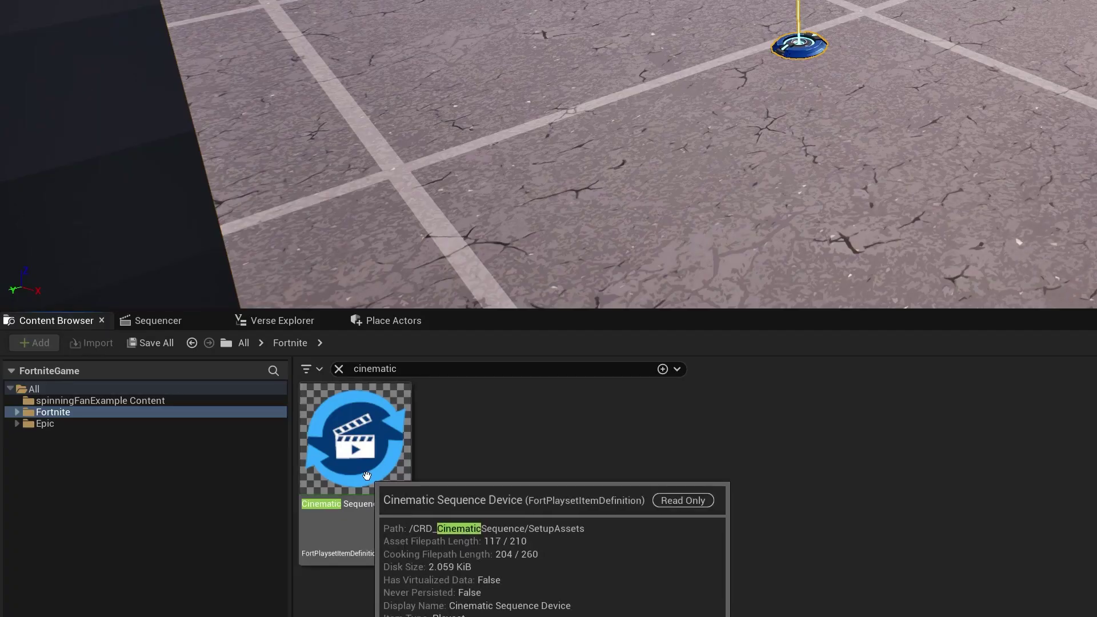
Find the Cinematic Sequence Device via a 'cinematic' search and review its looping and toggle-pause options
{"action": "left_click_drag", "start_coordinate": [366, 476], "coordinate": [514, 471]}
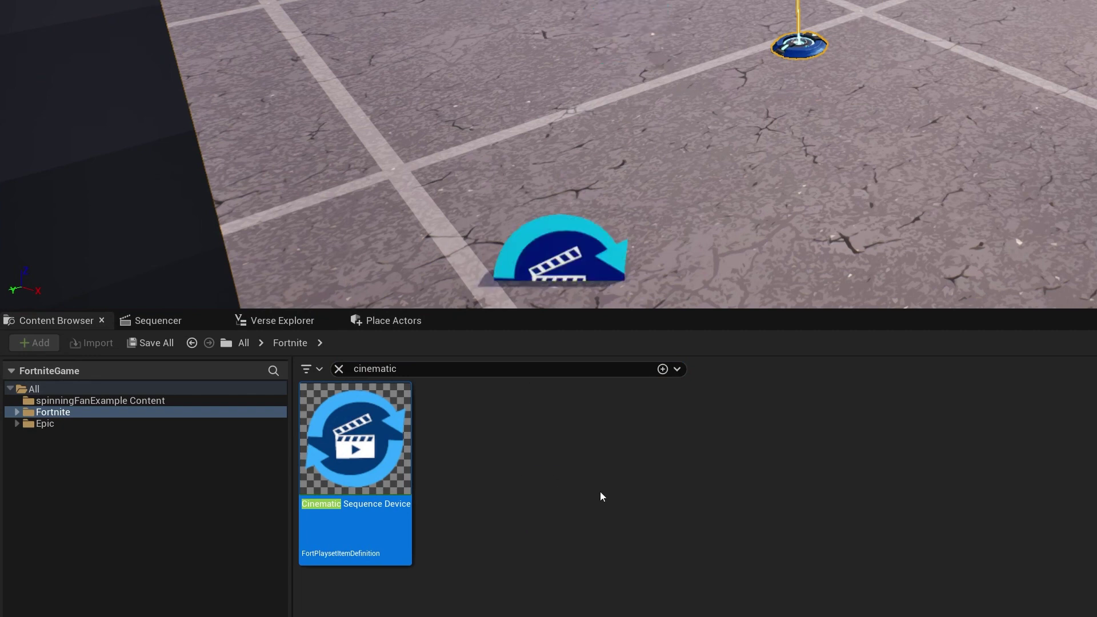
{"action": "right_click_drag", "start_coordinate": [600, 257], "coordinate": [600, 257]}
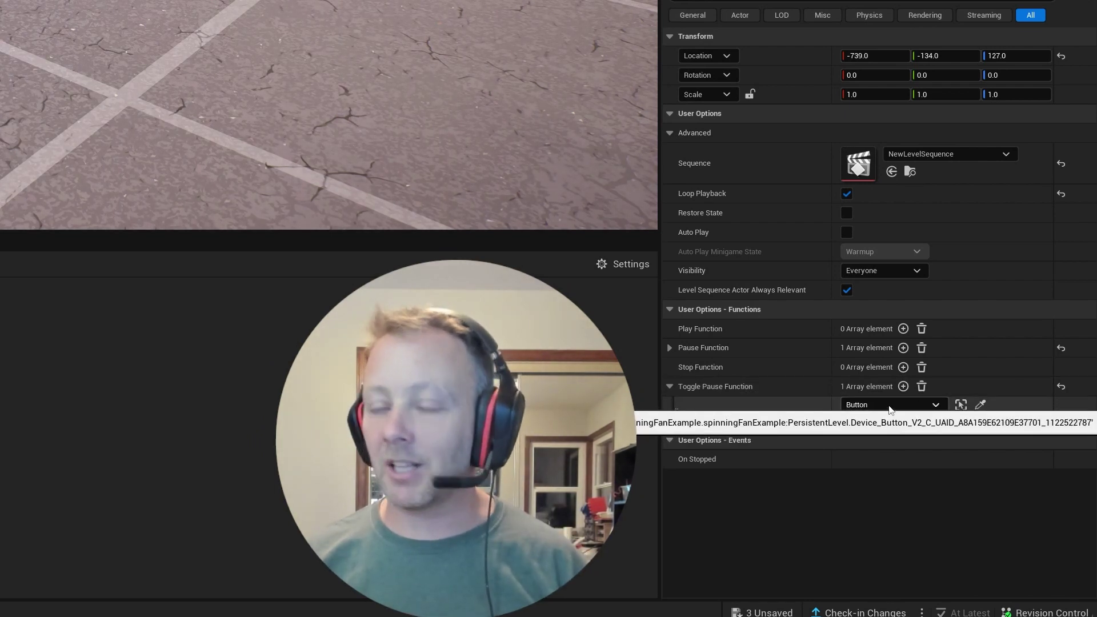
Bind Toggle Pause to the Button actor's On Interact event
{"action": "left_click", "coordinate": [889, 405]}
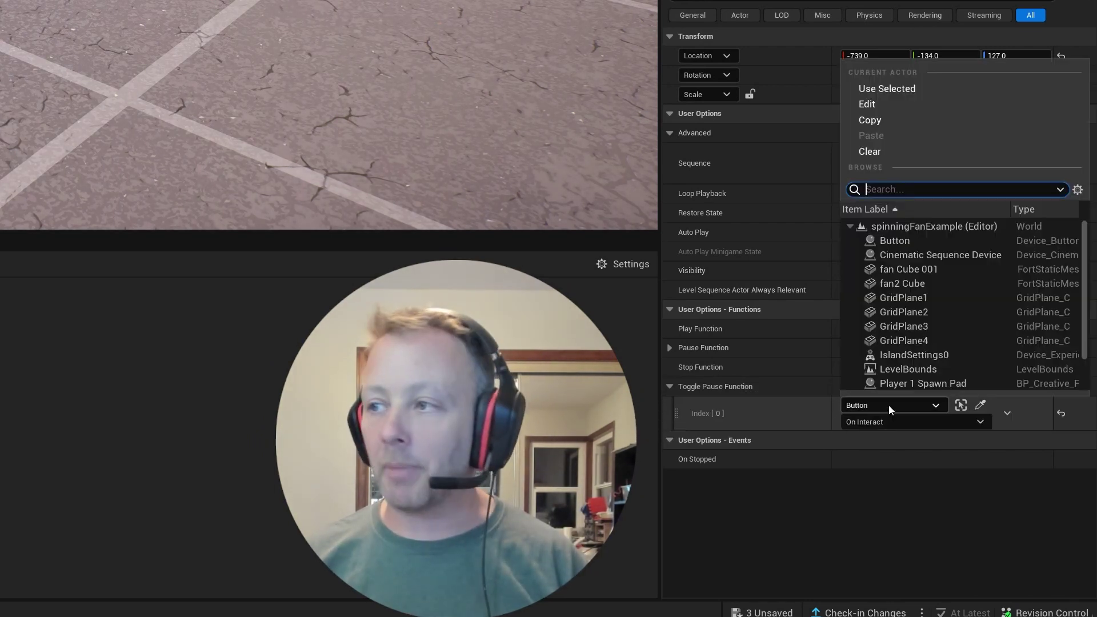
{"action": "left_click", "coordinate": [895, 240]}
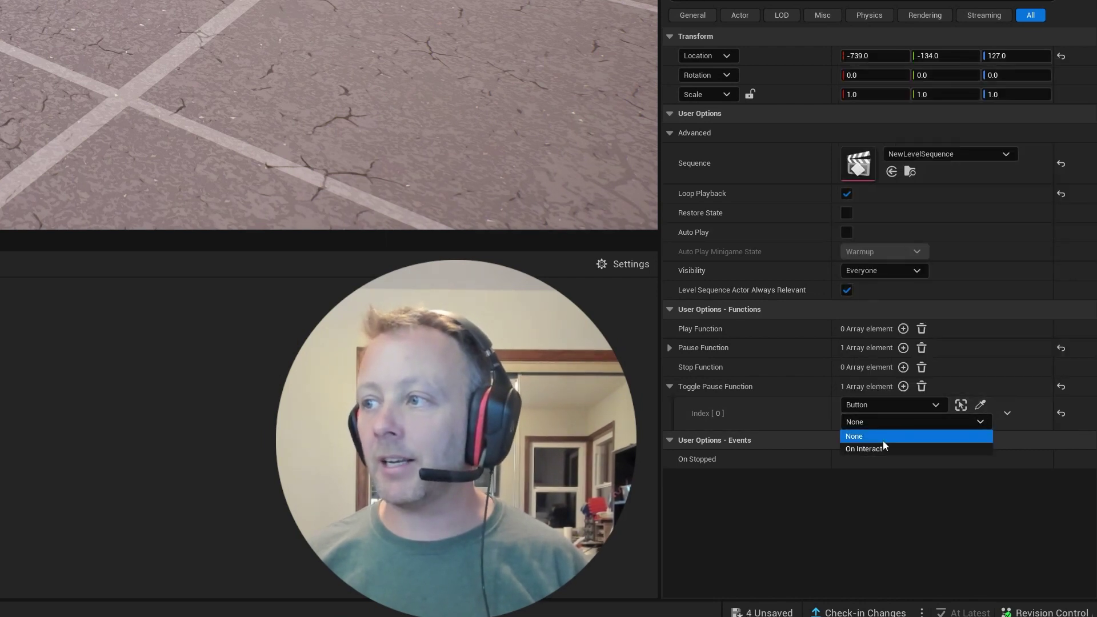
{"action": "left_click", "coordinate": [882, 448]}
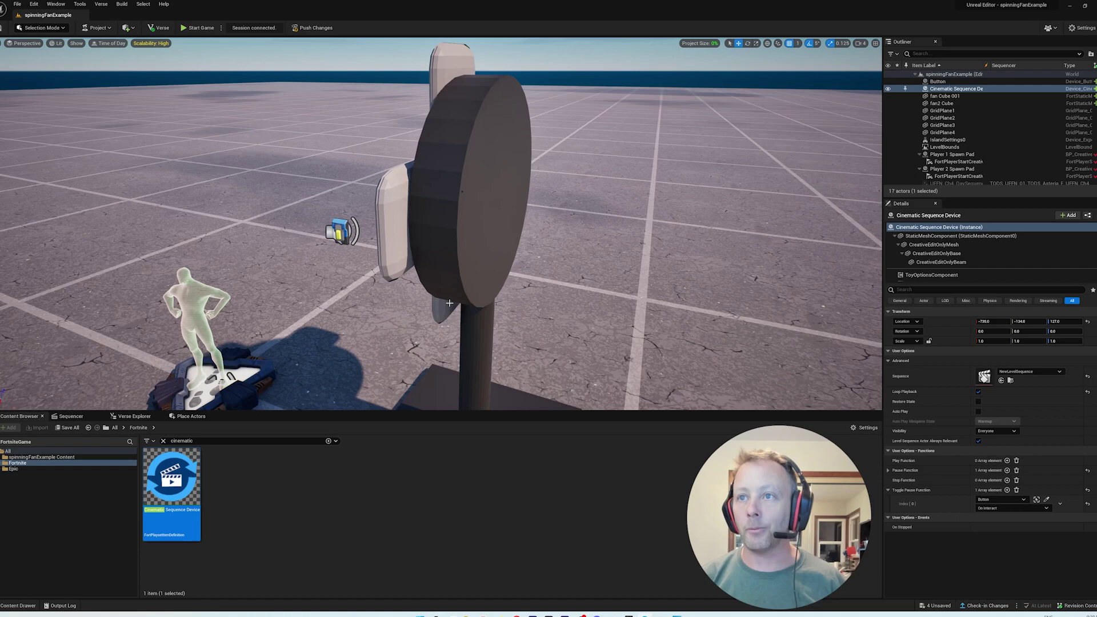
{"action": "right_click_drag", "start_coordinate": [443, 326], "coordinate": [166, 372]}
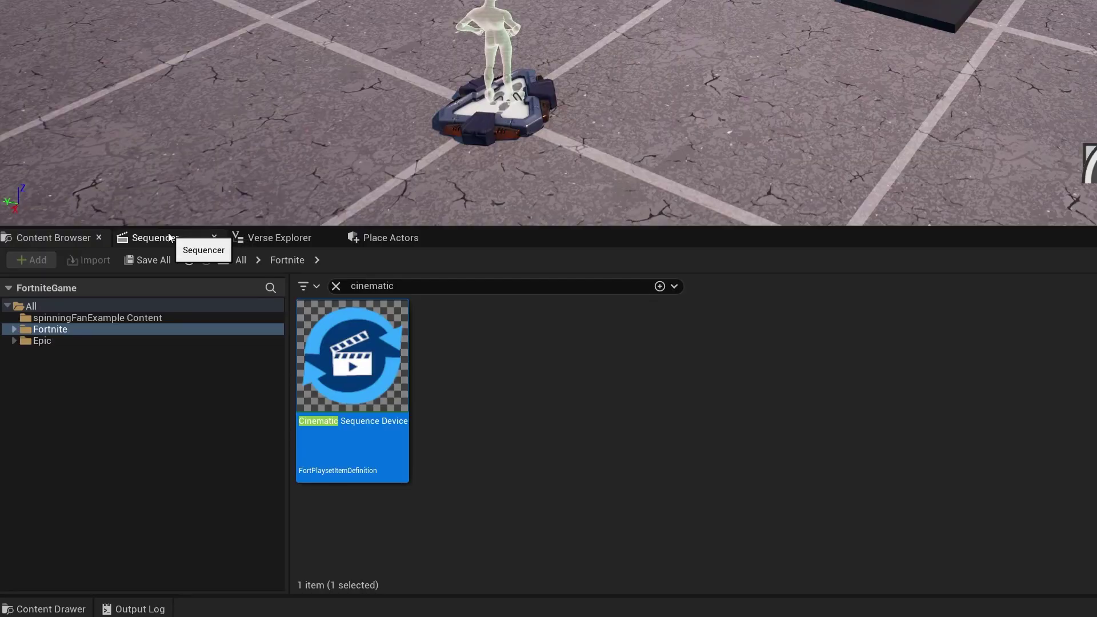
Clear the 'cinematic' search and open spinningFanExample's NewLevelSequence in Sequencer
{"action": "left_click", "coordinate": [170, 237]}
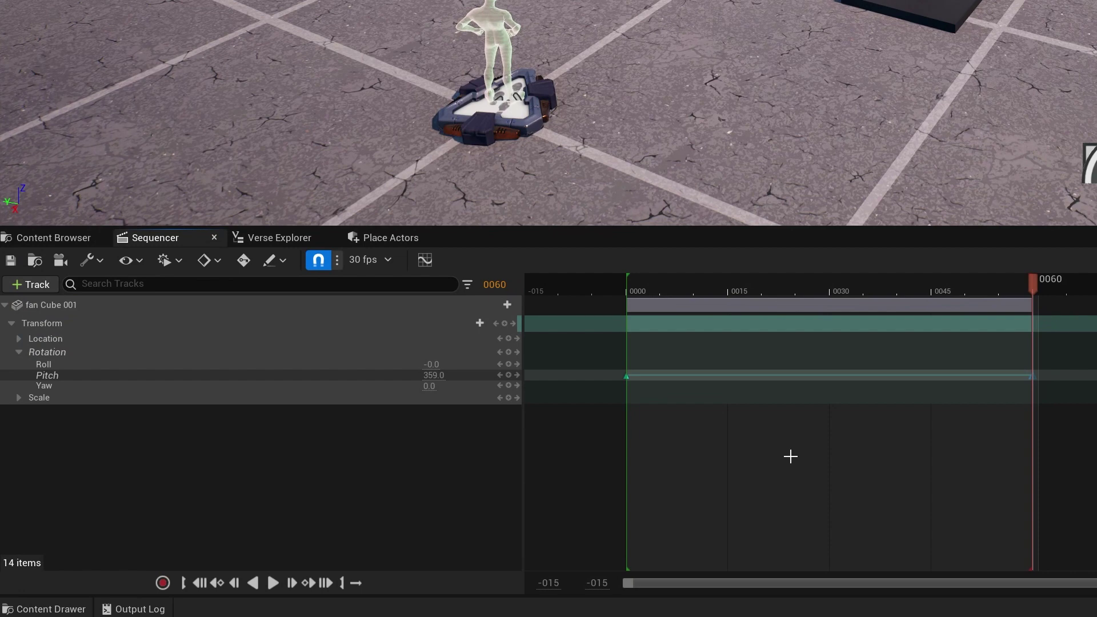
{"action": "left_click", "coordinate": [51, 239]}
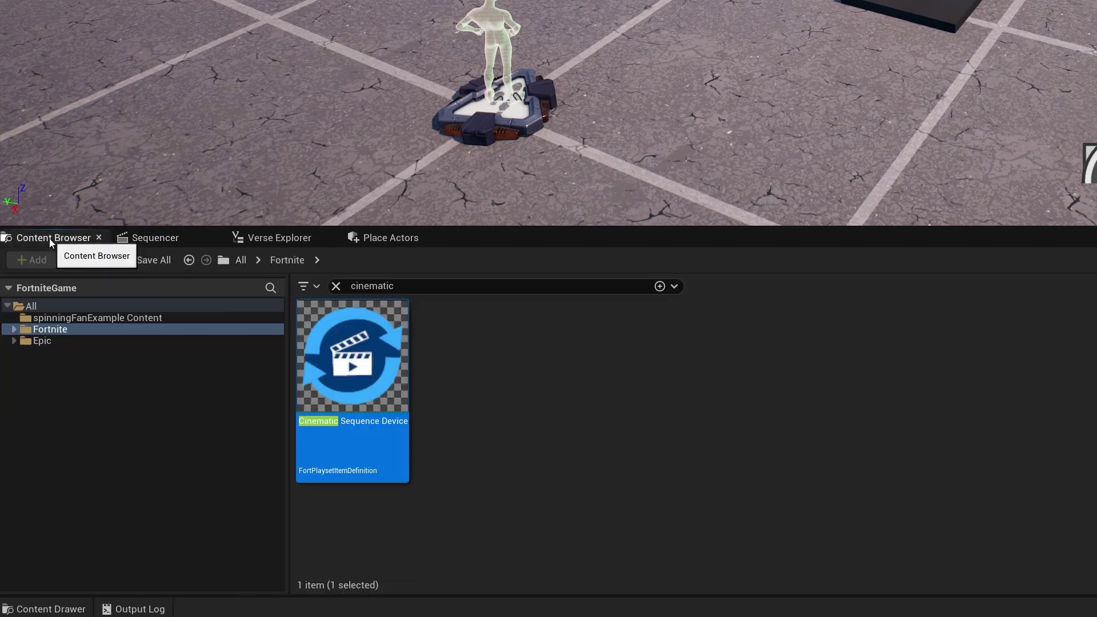
{"action": "left_click", "coordinate": [335, 286]}
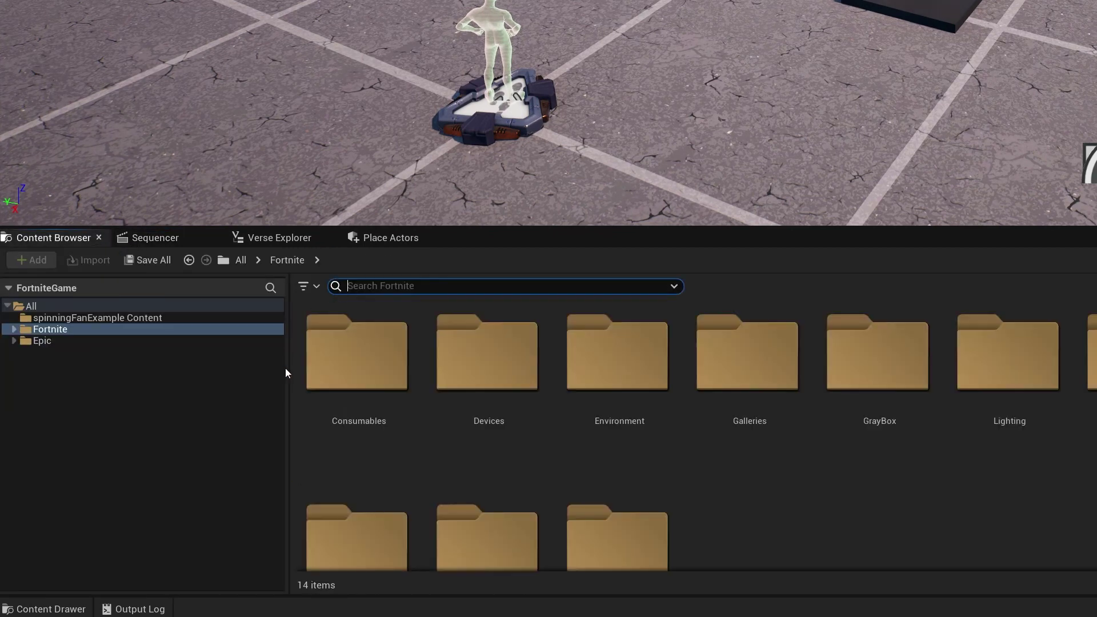
{"action": "left_click", "coordinate": [72, 308]}
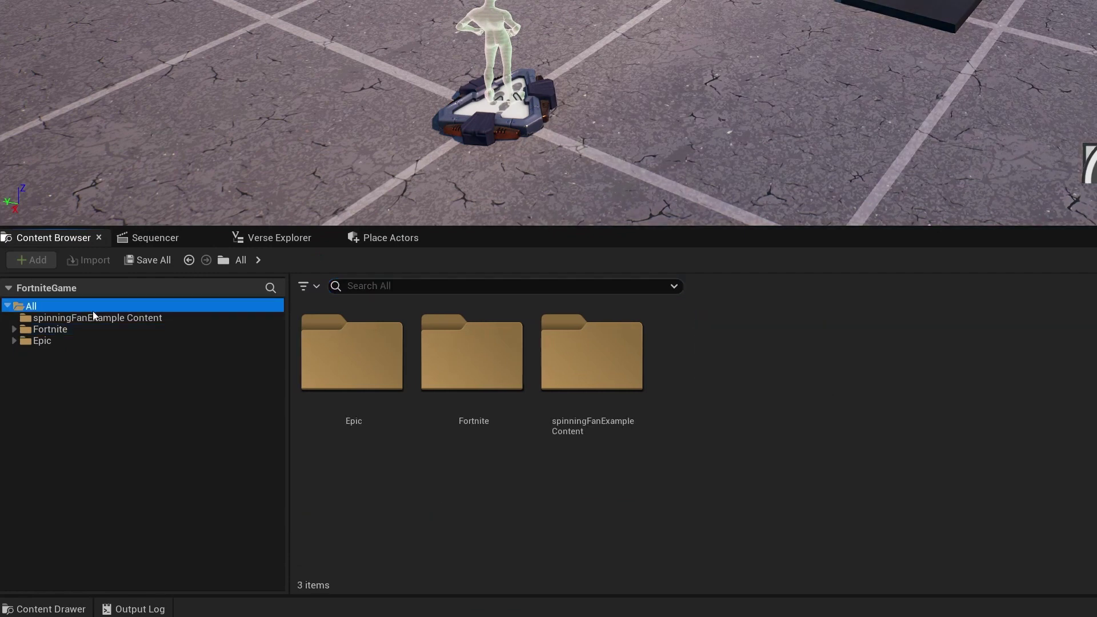
{"action": "left_click", "coordinate": [94, 318]}
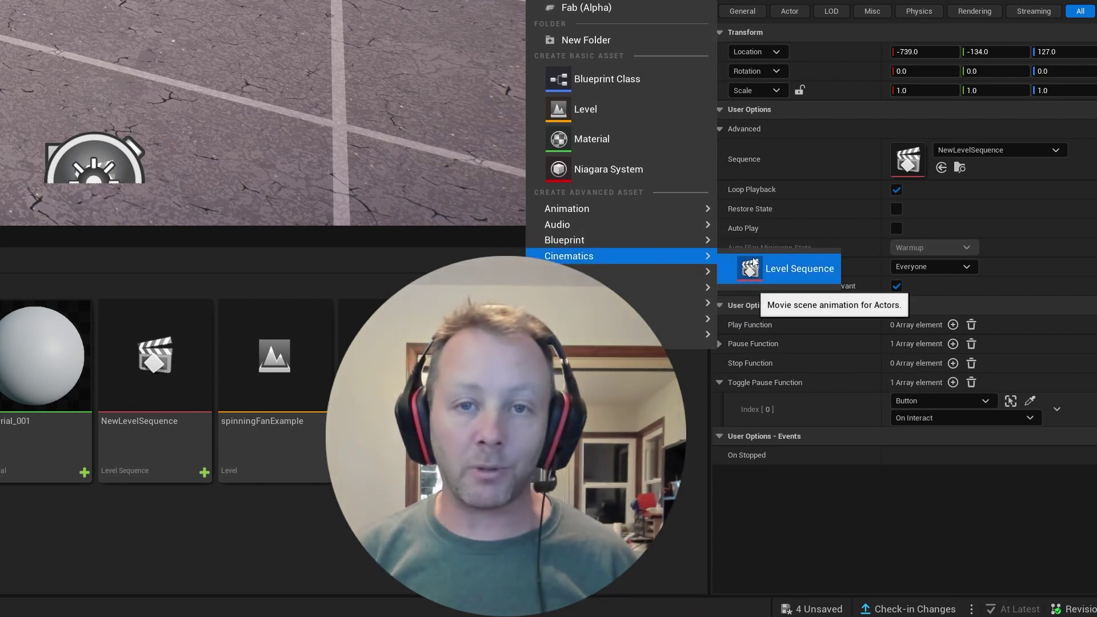
{"action": "key", "text": "Escape"}
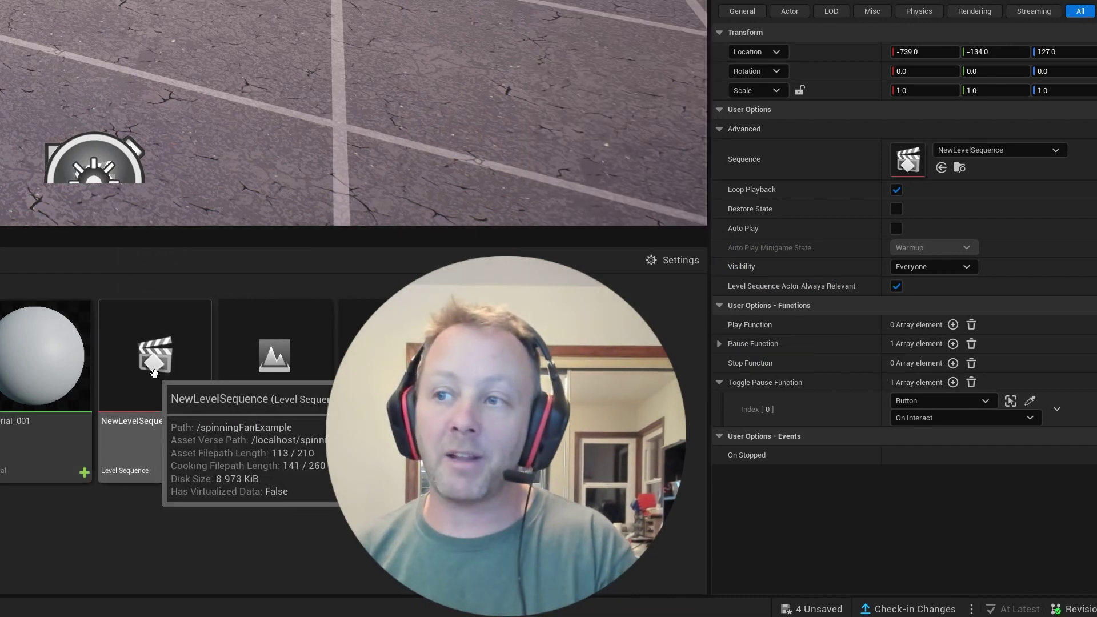
{"action": "left_click", "coordinate": [154, 371]}
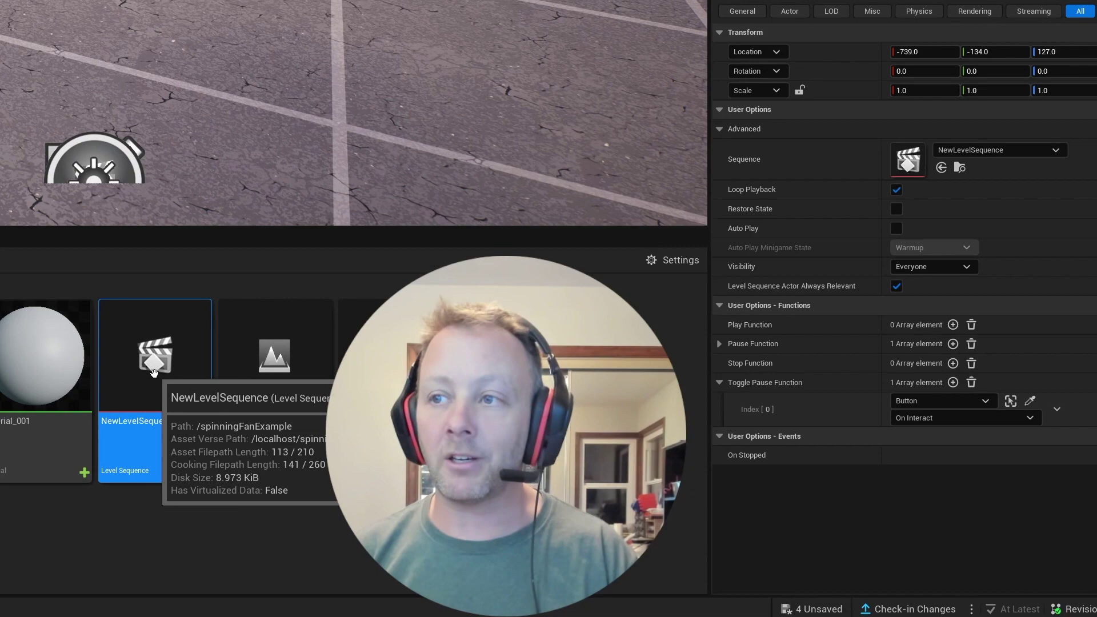
{"action": "double_click", "coordinate": [155, 368]}
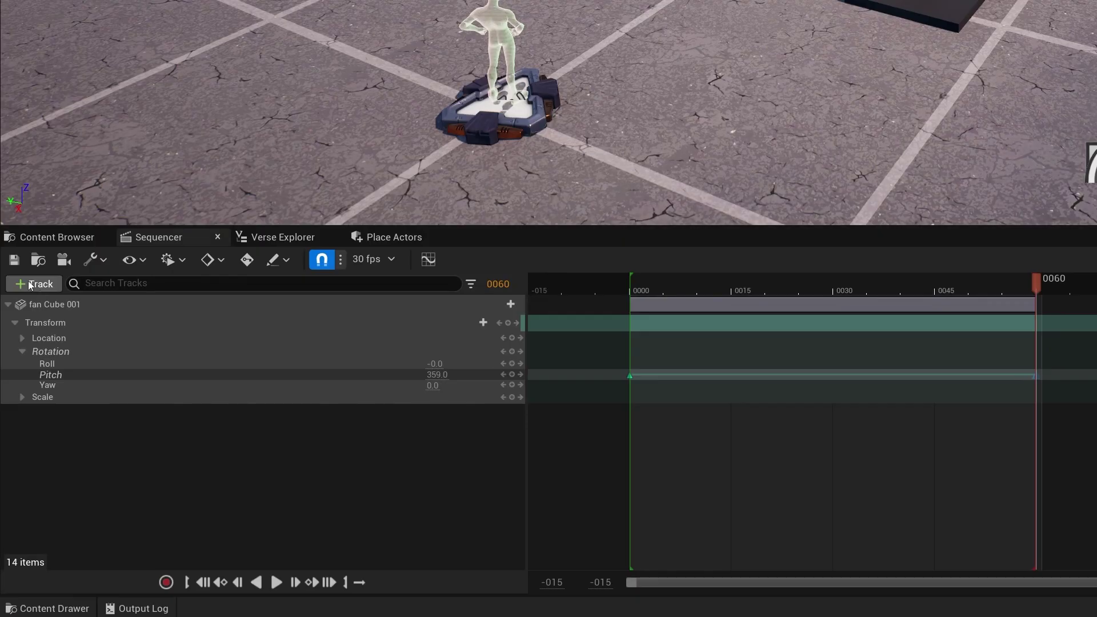
{"action": "left_click", "coordinate": [30, 284]}
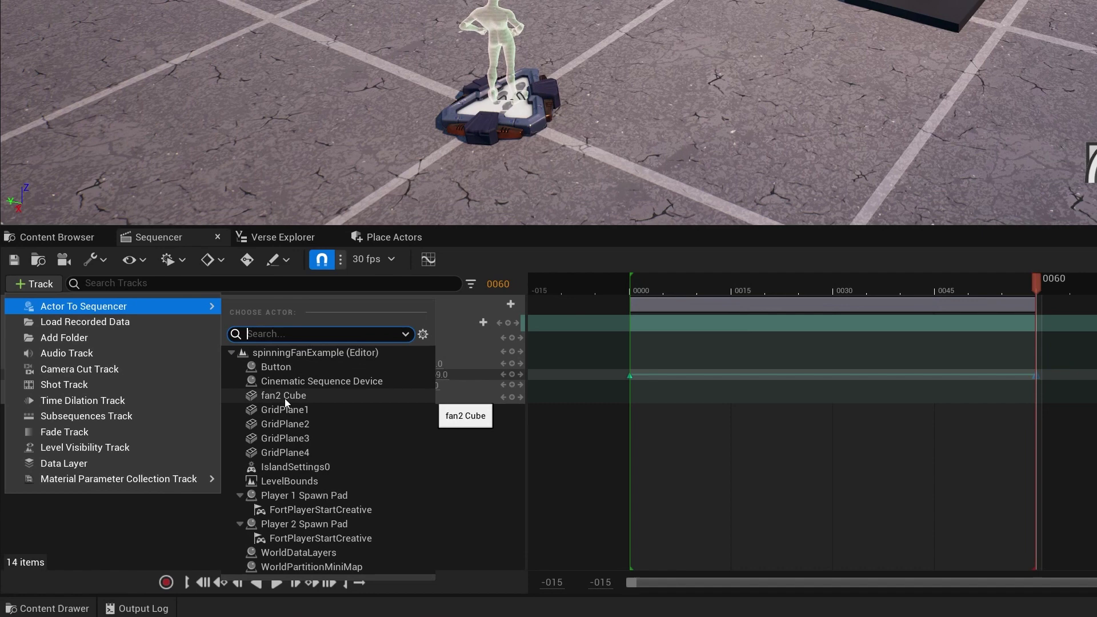
{"action": "mouse_move", "coordinate": [118, 478]}
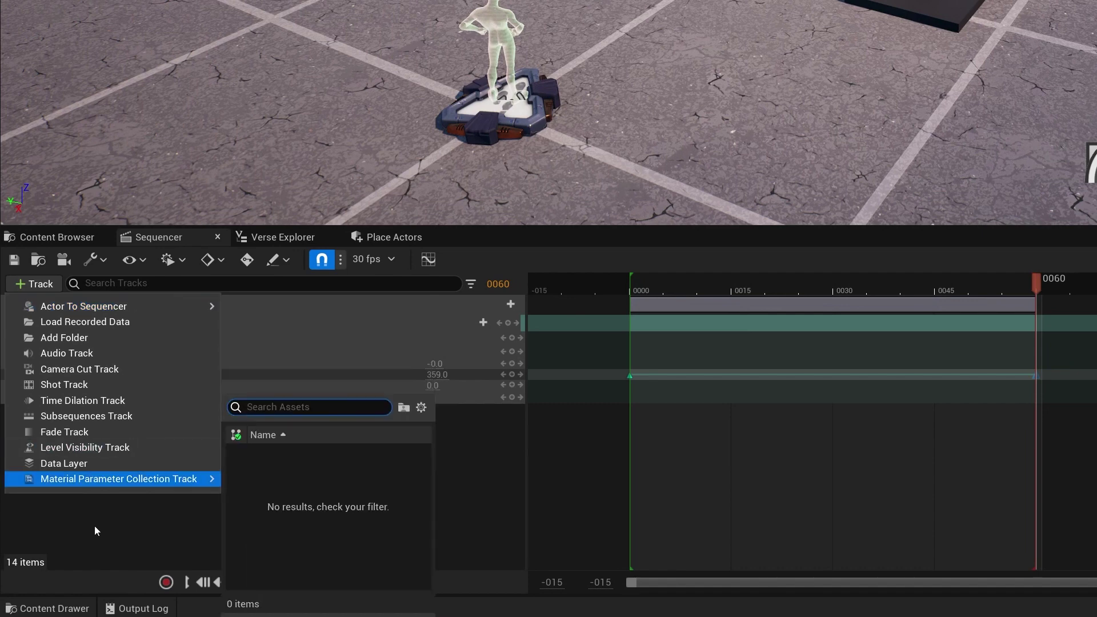
{"action": "left_click", "coordinate": [97, 527]}
{"action": "mouse_move", "coordinate": [54, 305]}
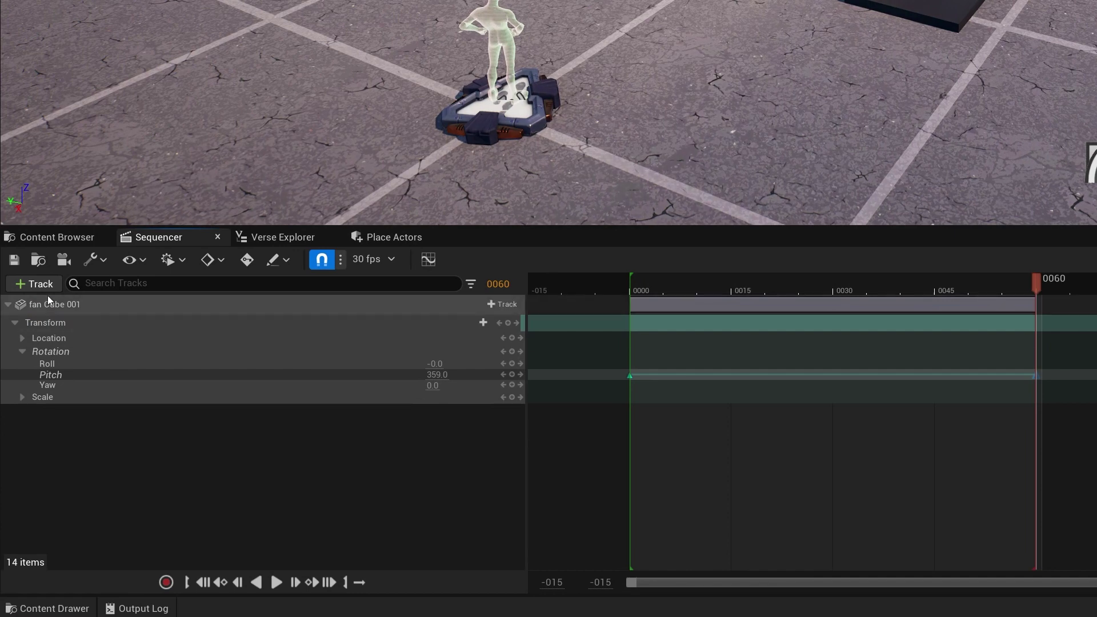
{"action": "left_click", "coordinate": [10, 305]}
{"action": "left_click", "coordinate": [9, 306]}
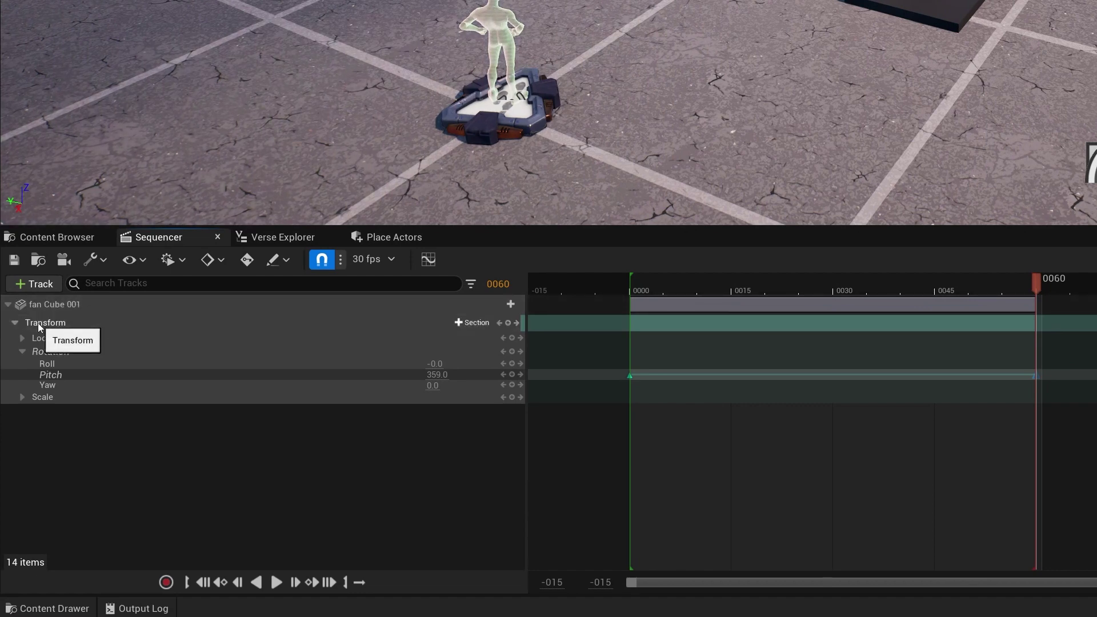
{"action": "left_click", "coordinate": [39, 325]}
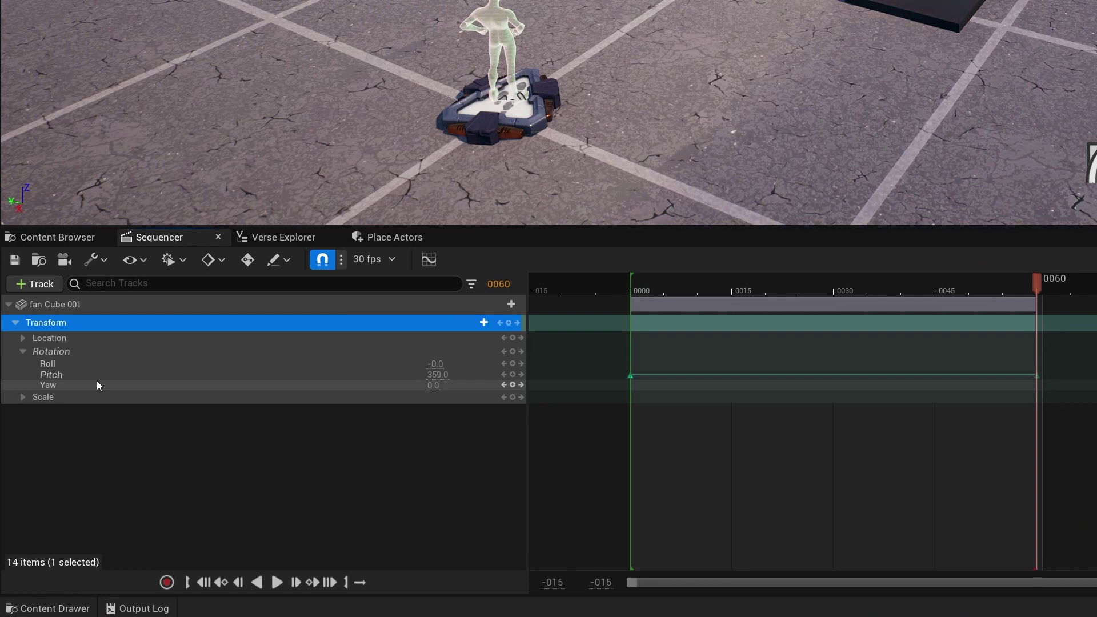
At frame 30, try pitch and roll values for the fan blades, undoing two edits
{"action": "left_click", "coordinate": [833, 289]}
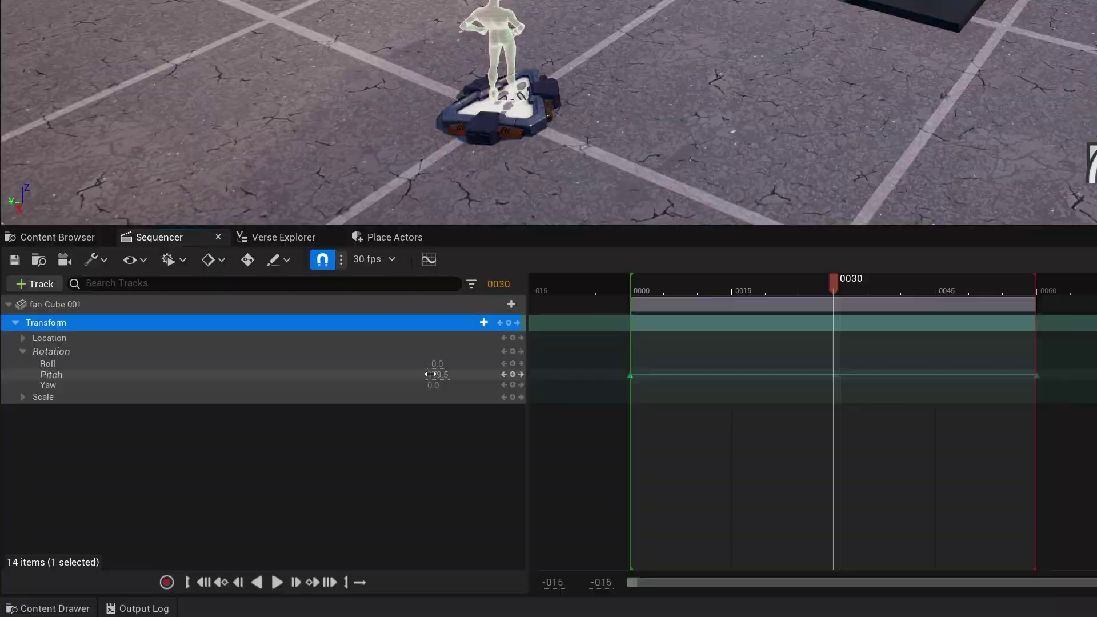
{"action": "left_click_drag", "start_coordinate": [431, 374], "coordinate": [515, 374]}
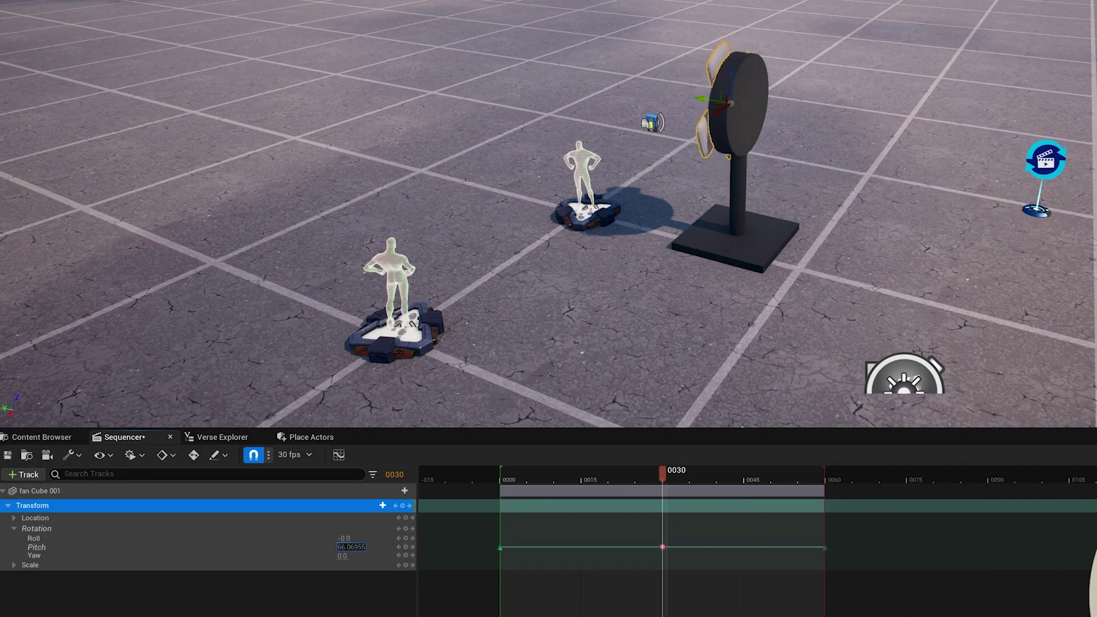
{"action": "mouse_move", "coordinate": [351, 546]}
{"action": "left_mouse_down"}
{"action": "mouse_move", "coordinate": [330, 545]}
{"action": "mouse_move", "coordinate": [341, 538]}
{"action": "left_mouse_up"}
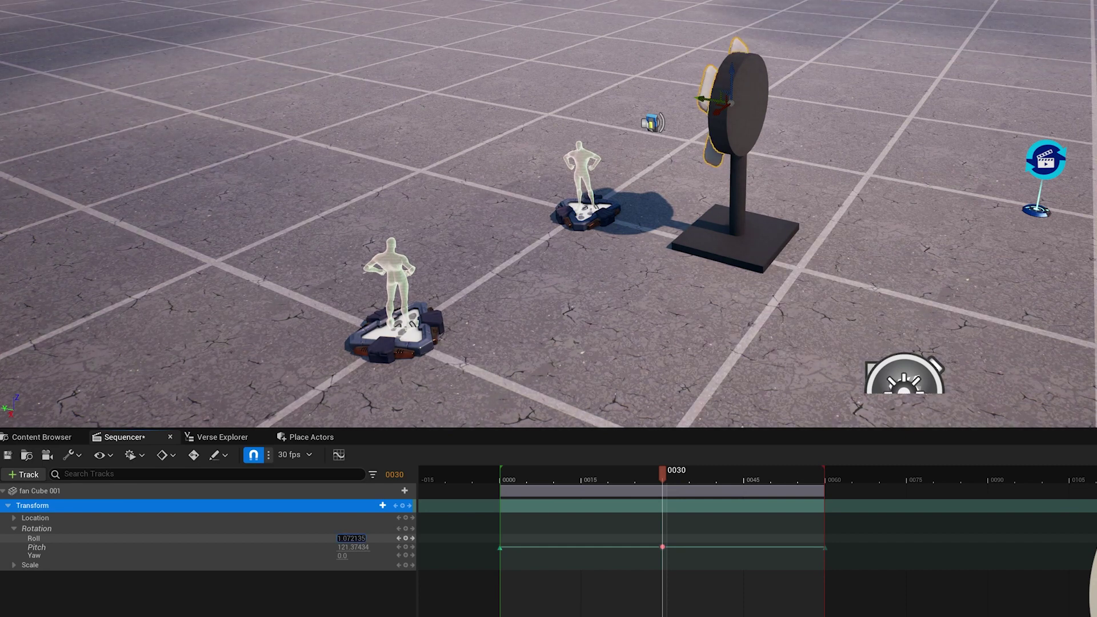
{"action": "left_click_drag", "start_coordinate": [353, 539], "coordinate": [377, 538]}
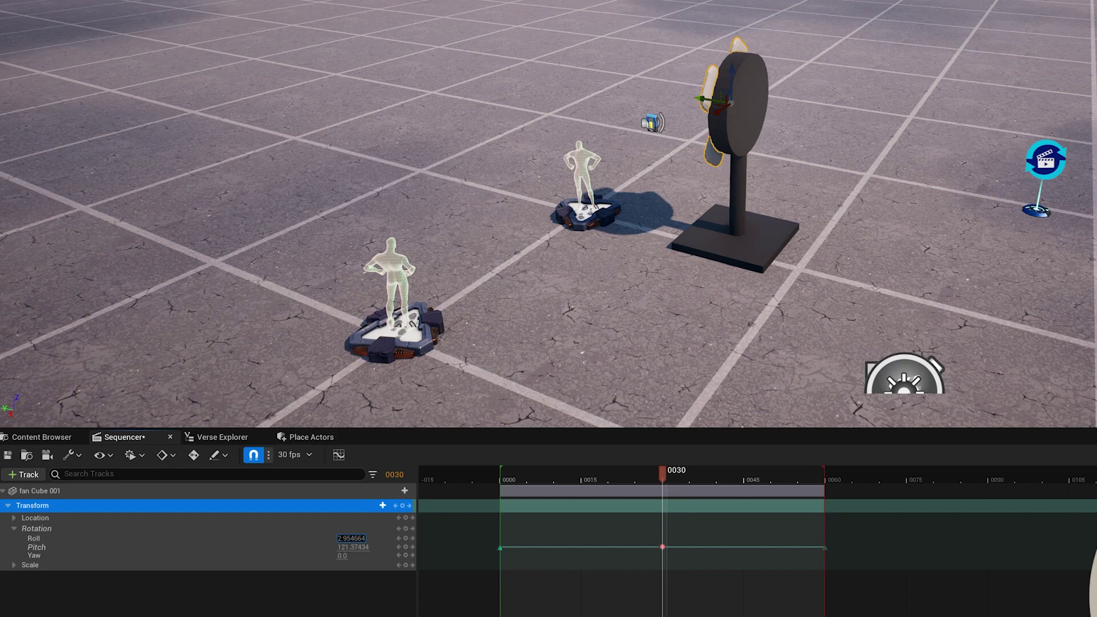
{"action": "left_click_drag", "start_coordinate": [358, 548], "coordinate": [362, 548]}
{"action": "left_click", "coordinate": [354, 546]}
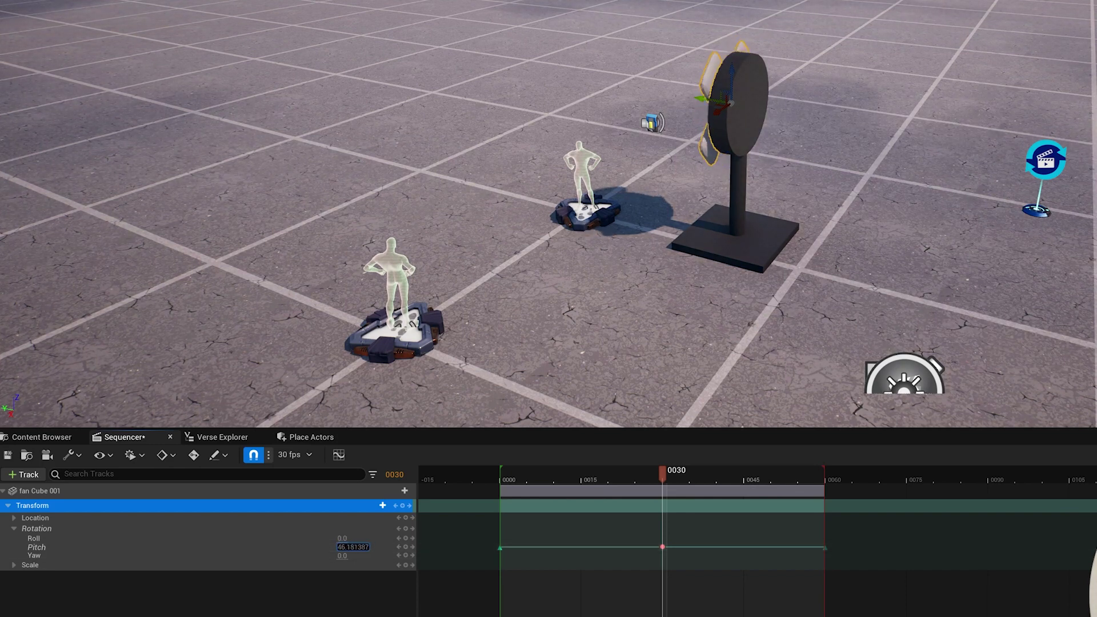
{"action": "left_click", "coordinate": [553, 538]}
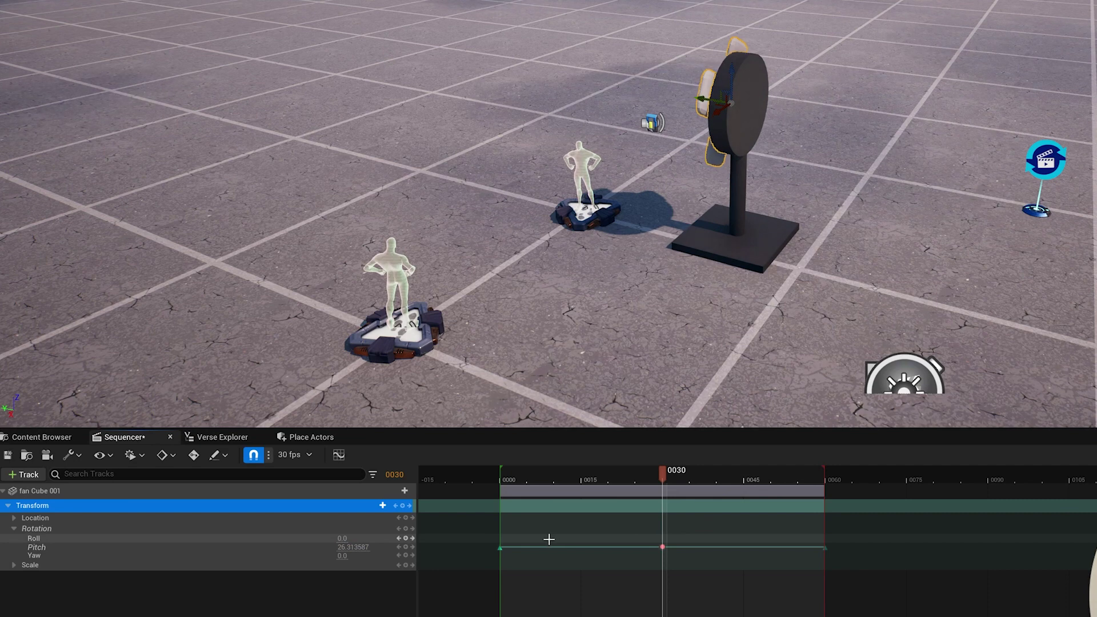
{"action": "key", "text": "ctrl+z"}
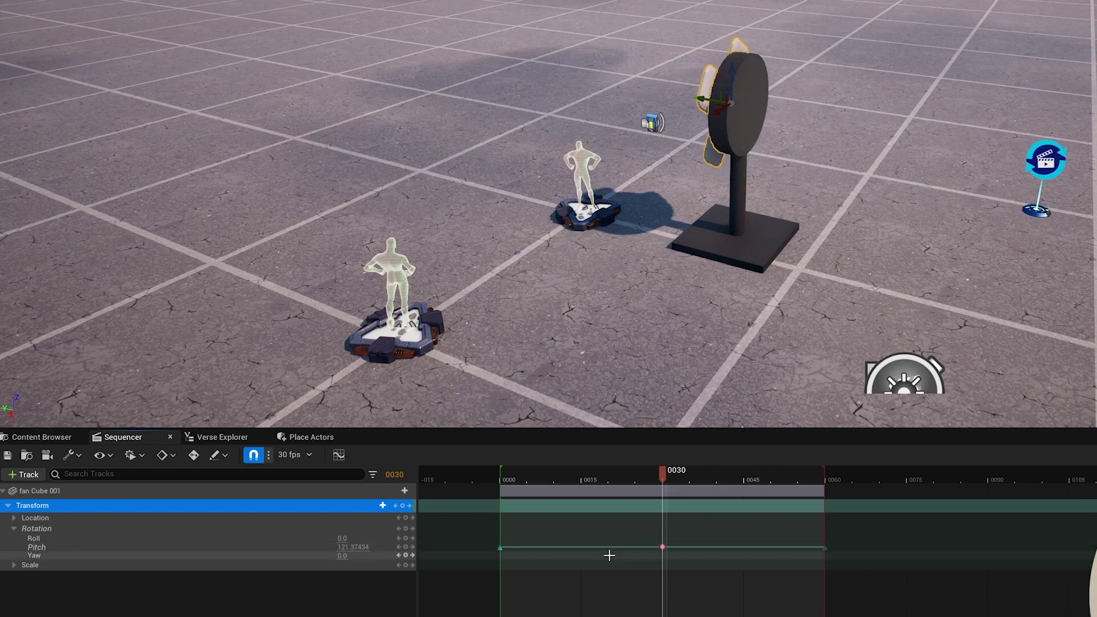
{"action": "key", "text": "ctrl+z"}
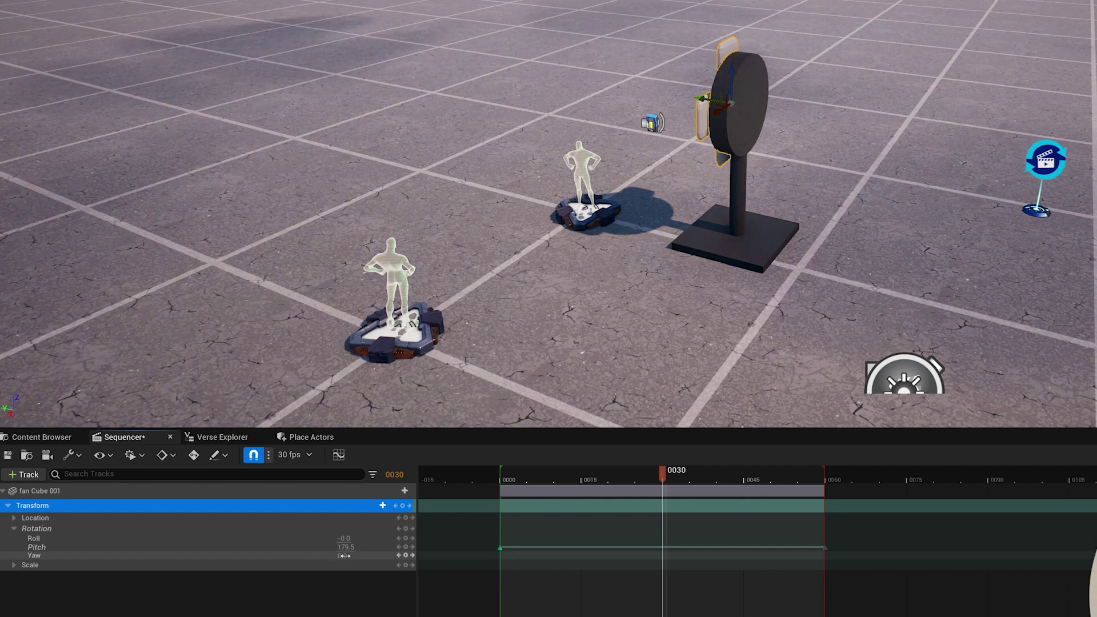
Set the blades' yaw back to 0 and move the playhead to frame 0
{"action": "left_click_drag", "start_coordinate": [344, 555], "coordinate": [376, 564]}
{"action": "left_click", "coordinate": [354, 556]}
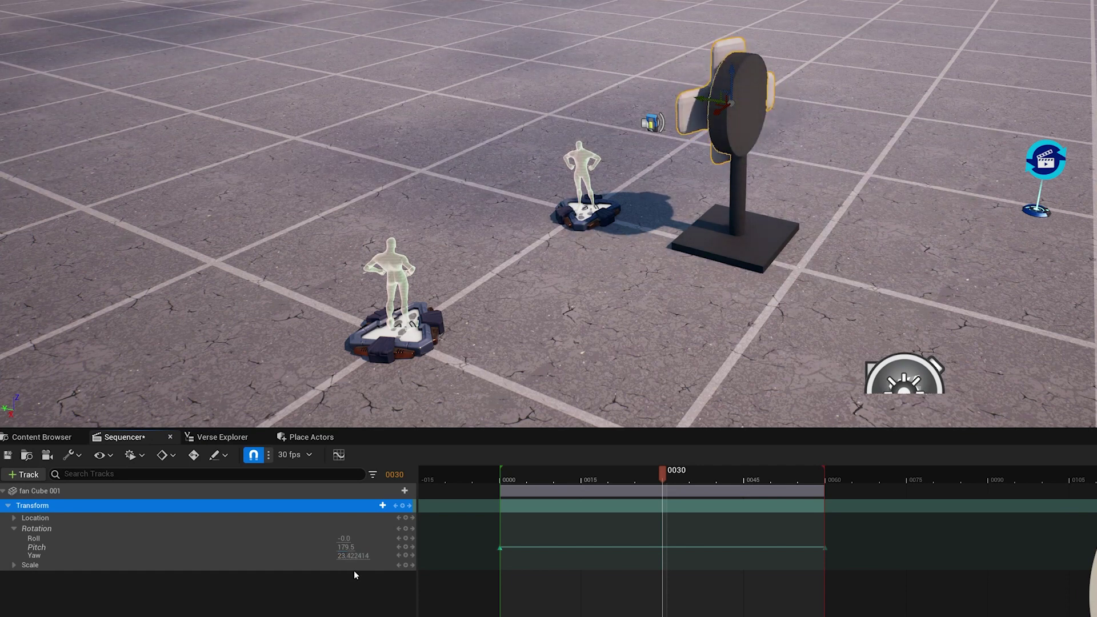
{"action": "type", "text": "0"}
{"action": "key", "text": "Return"}
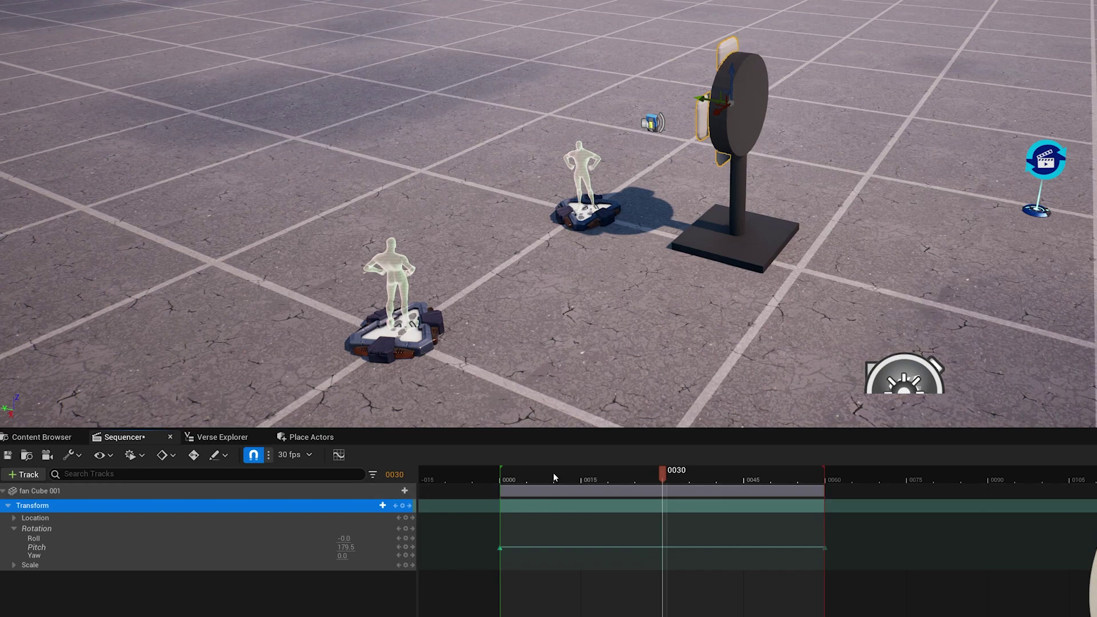
{"action": "left_click", "coordinate": [511, 473]}
{"action": "left_click_drag", "start_coordinate": [511, 473], "coordinate": [504, 474]}
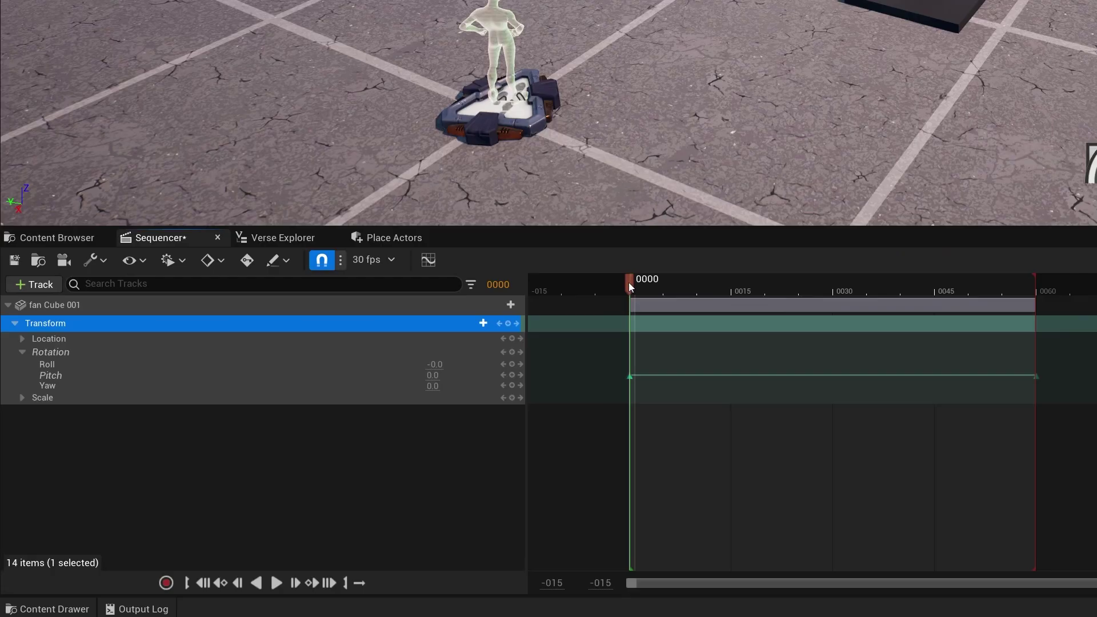
Add a yaw key at frame 0000, then scrub to frame 0060 where pitch reads 359
{"action": "mouse_move", "coordinate": [629, 282]}
{"action": "left_mouse_down"}
{"action": "mouse_move", "coordinate": [655, 288]}
{"action": "mouse_move", "coordinate": [627, 292]}
{"action": "left_mouse_up"}
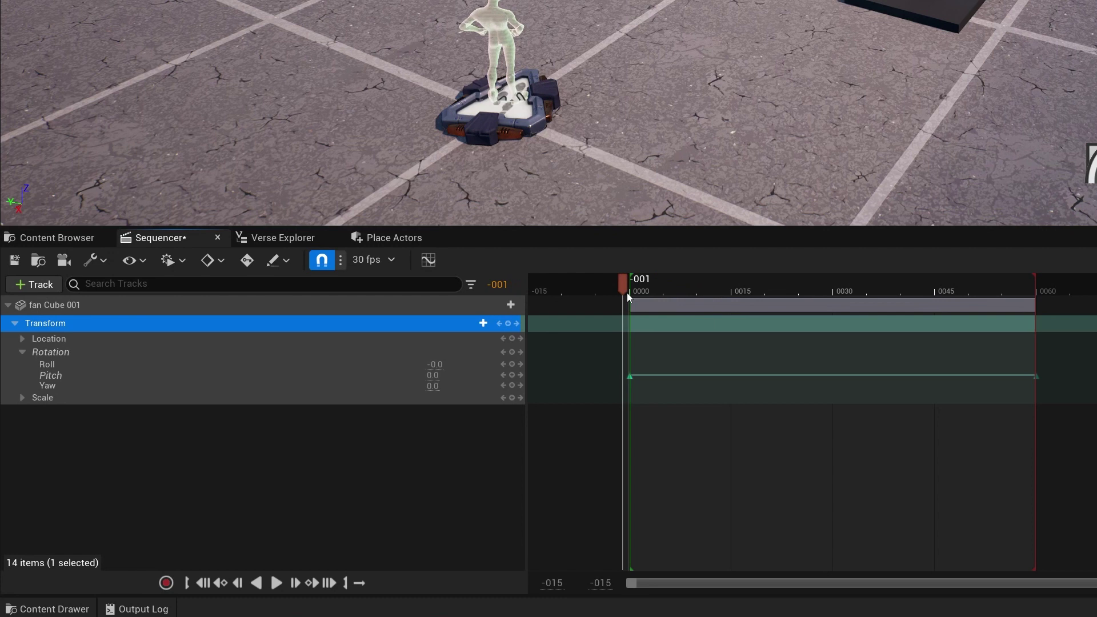
{"action": "left_click", "coordinate": [633, 296]}
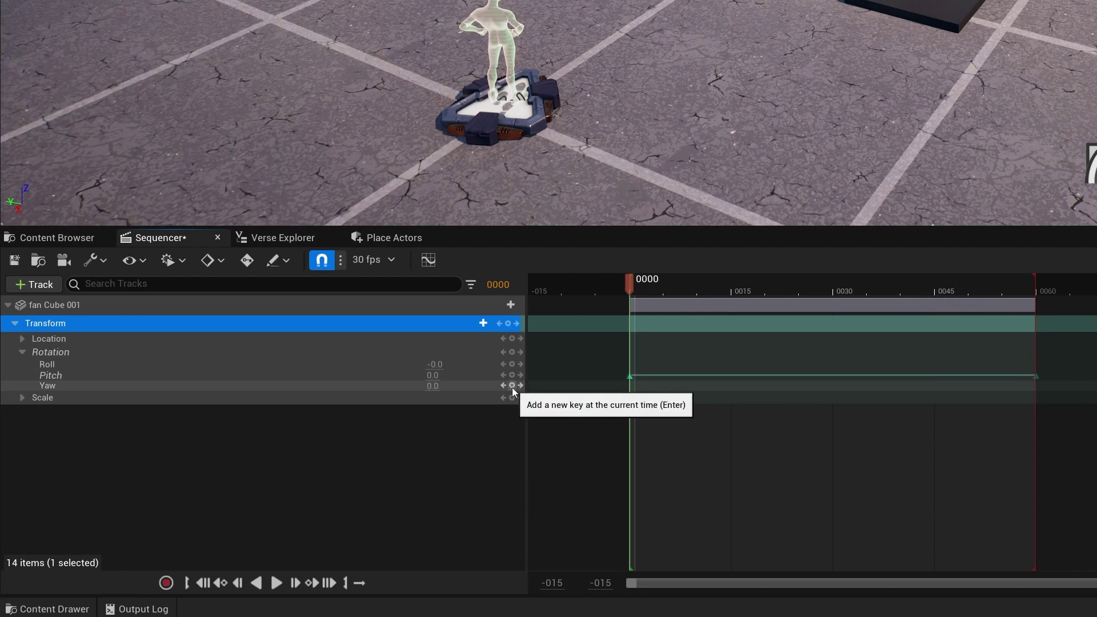
{"action": "left_click", "coordinate": [511, 387]}
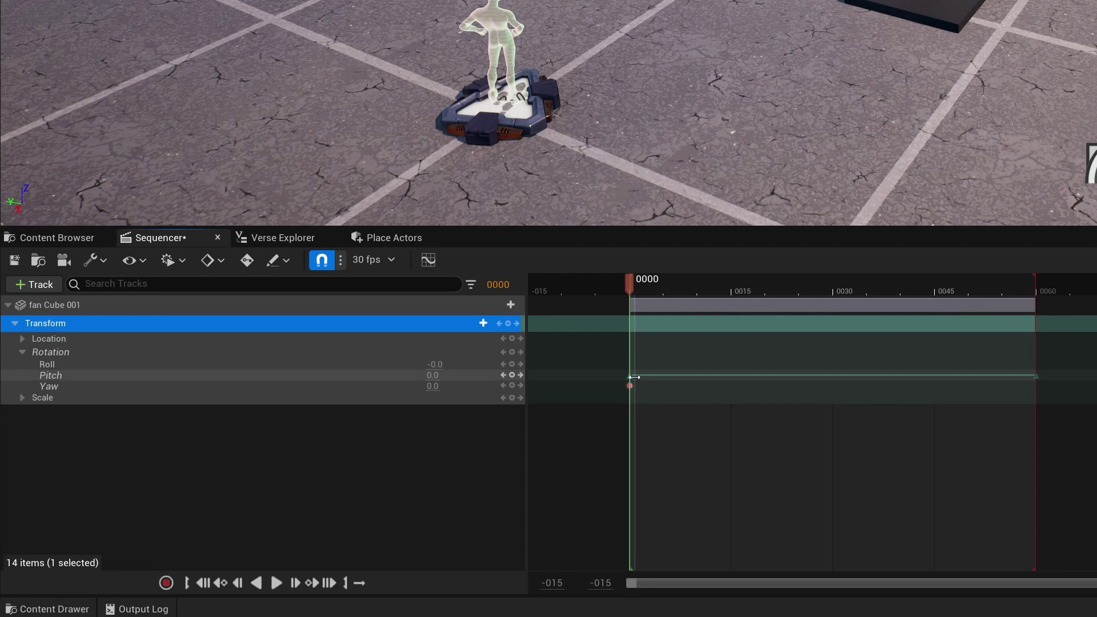
{"action": "left_click_drag", "start_coordinate": [628, 286], "coordinate": [967, 292]}
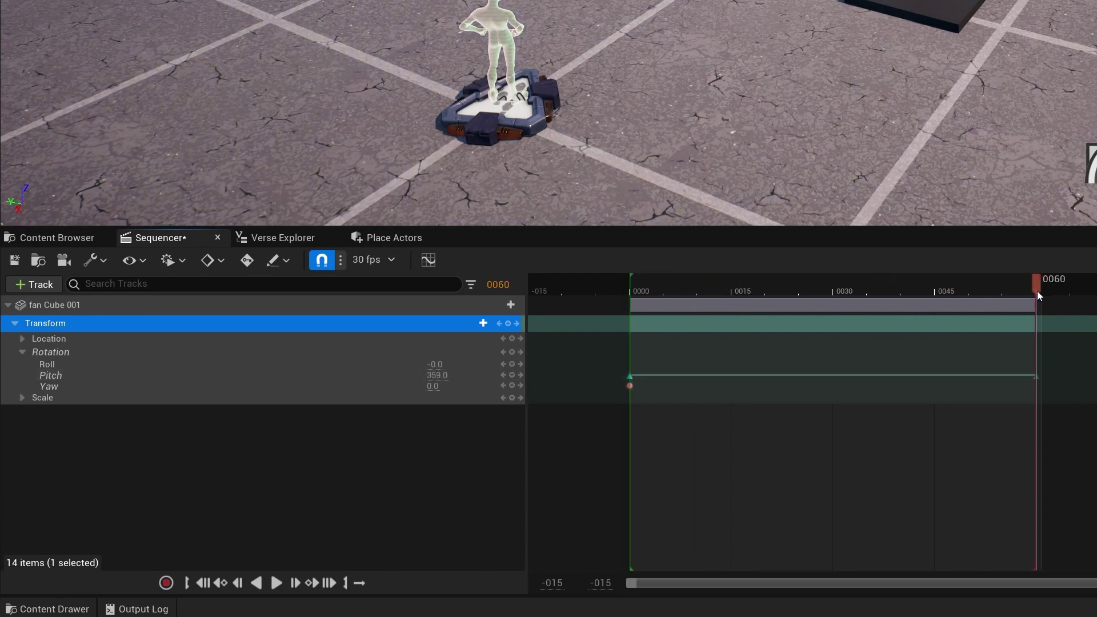
{"action": "mouse_move", "coordinate": [1037, 291]}
{"action": "left_mouse_down"}
{"action": "mouse_move", "coordinate": [737, 290]}
{"action": "mouse_move", "coordinate": [891, 299]}
{"action": "mouse_move", "coordinate": [775, 302]}
{"action": "left_mouse_up"}
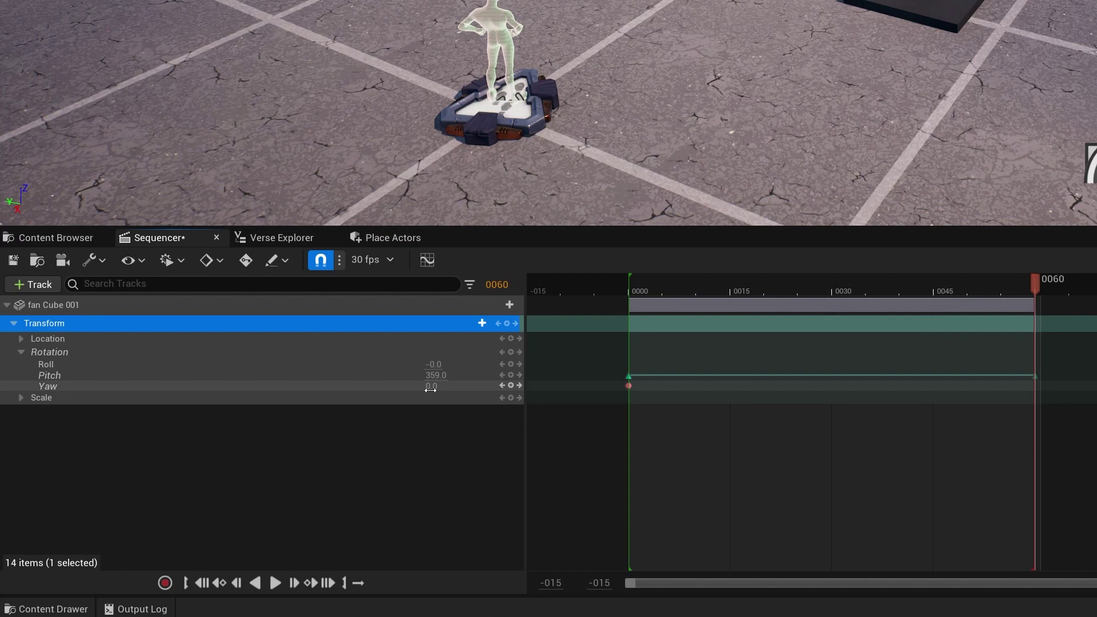
{"action": "left_click", "coordinate": [460, 388]}
{"action": "type", "text": "359"}
Commit a yaw of 359 at frame 0060 to create the blades' end rotation key
{"action": "key", "text": "Return"}
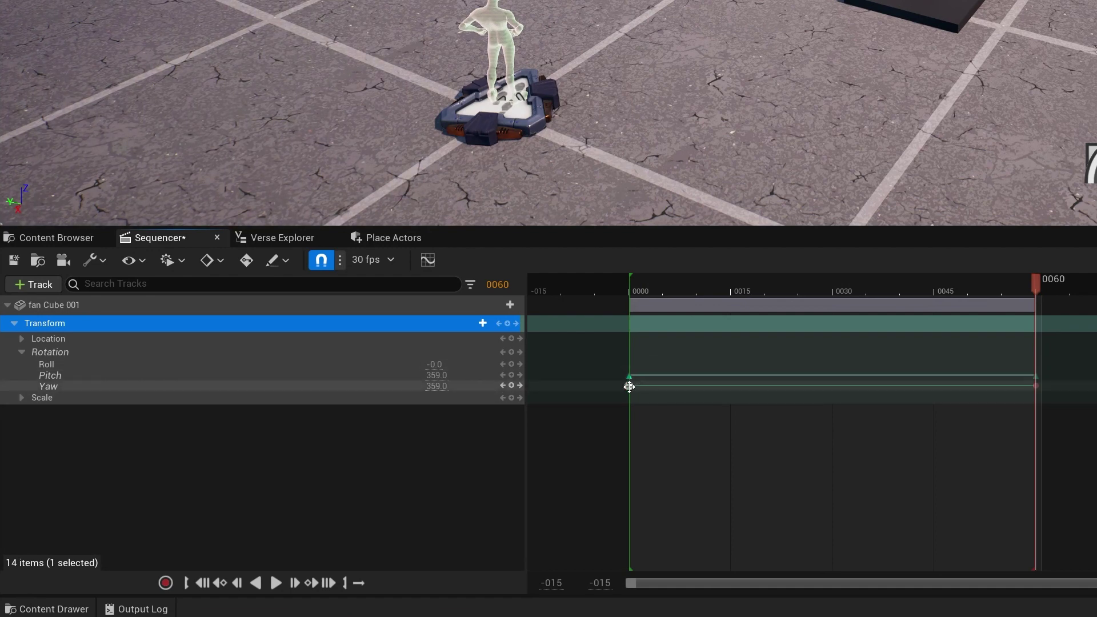
Set both fan blade rotation keys to Linear interpolation
{"action": "right_click", "coordinate": [628, 387]}
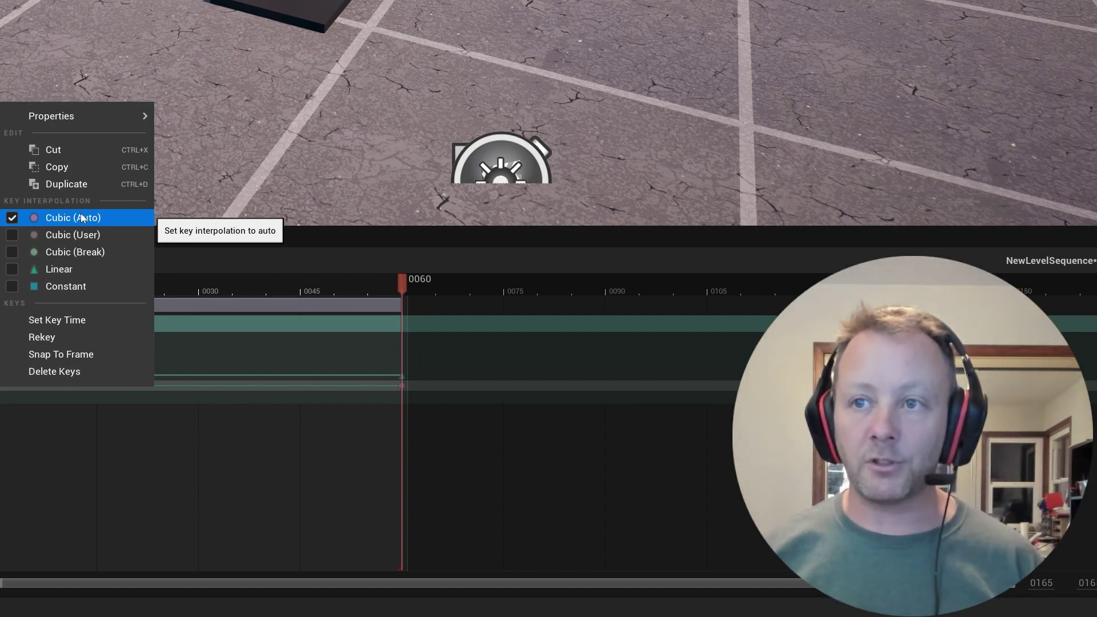
{"action": "left_click", "coordinate": [82, 269]}
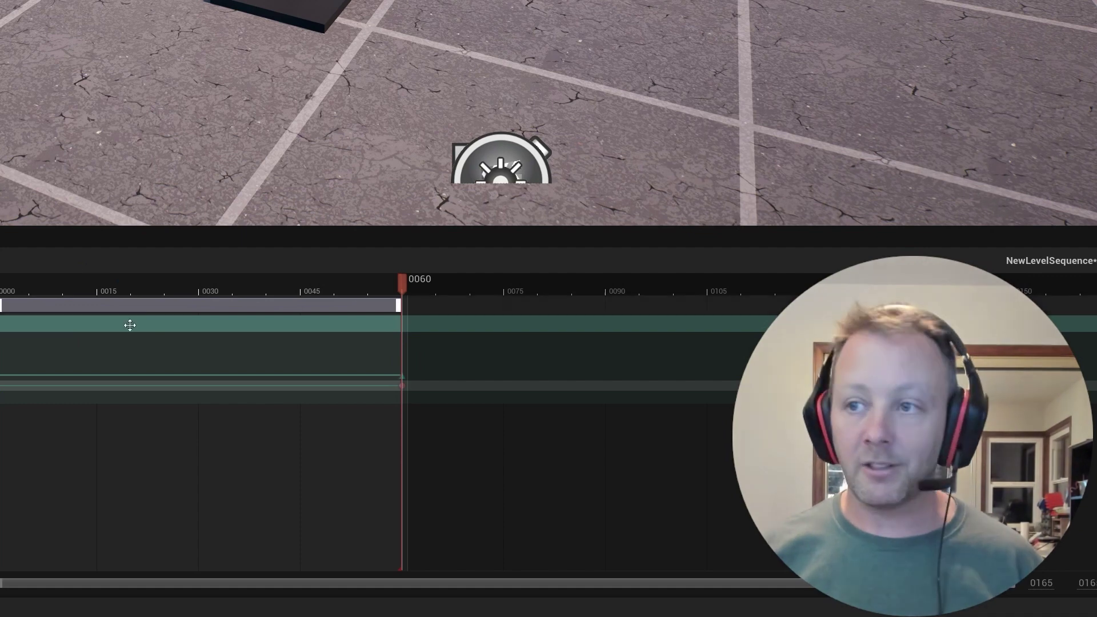
{"action": "right_click", "coordinate": [400, 384]}
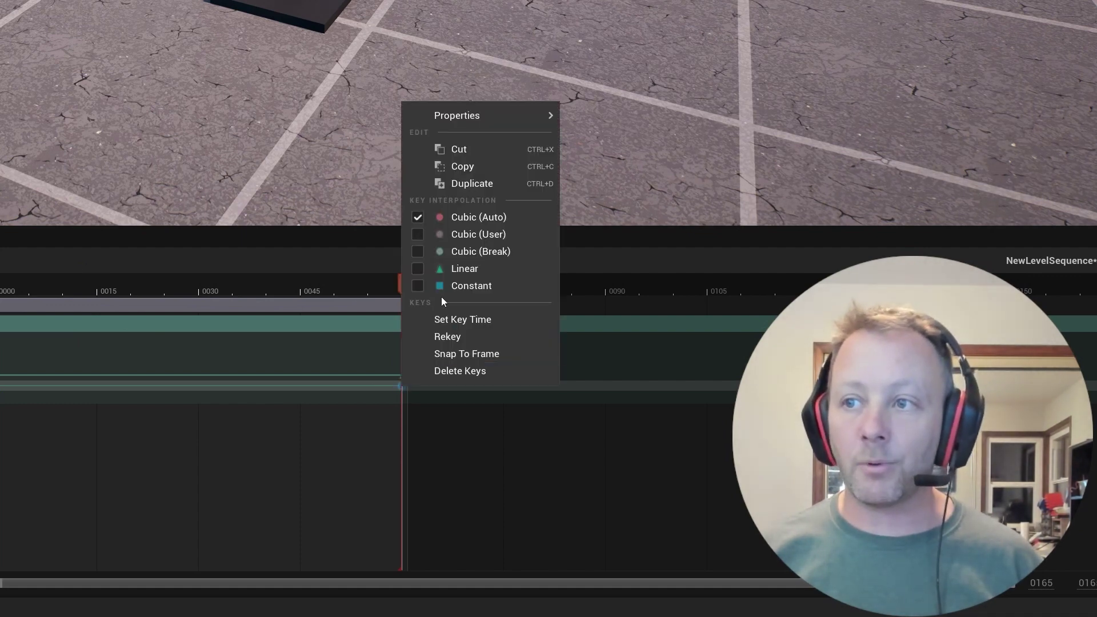
{"action": "left_click", "coordinate": [454, 267]}
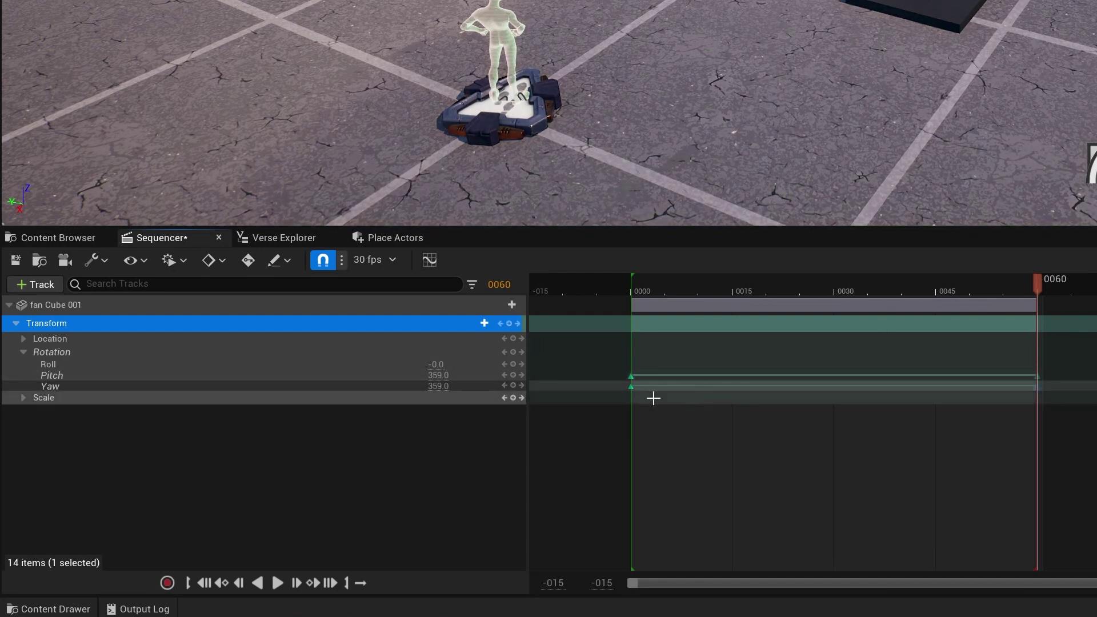
From frame 0, delete the marquee-selected yaw keys and commit the Yaw field
{"action": "key", "text": "Up"}
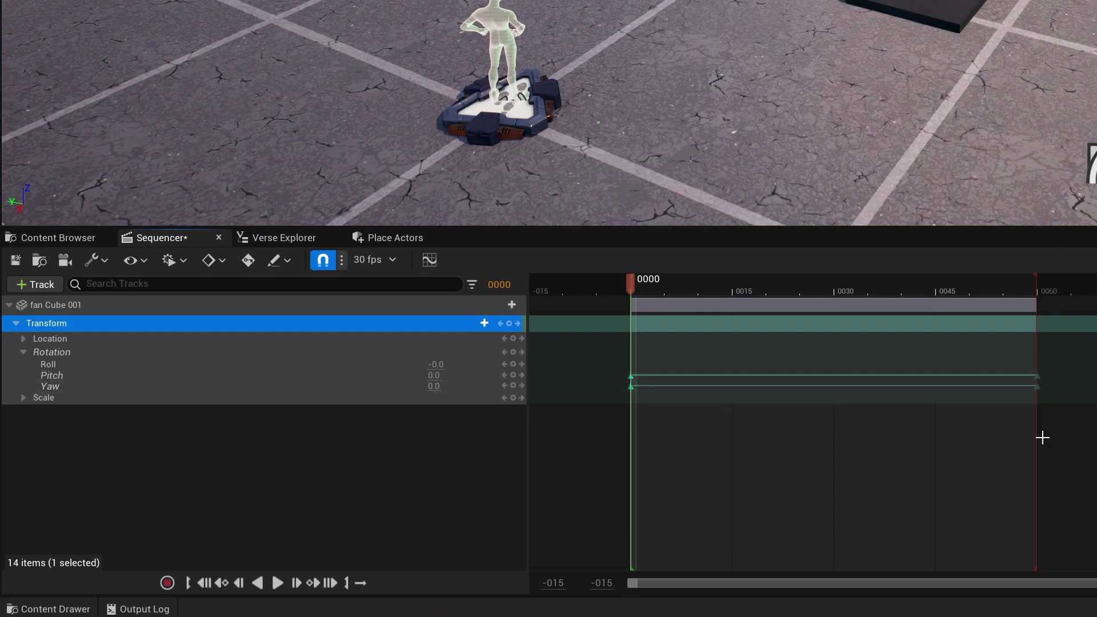
{"action": "left_click_drag", "start_coordinate": [865, 414], "coordinate": [594, 383]}
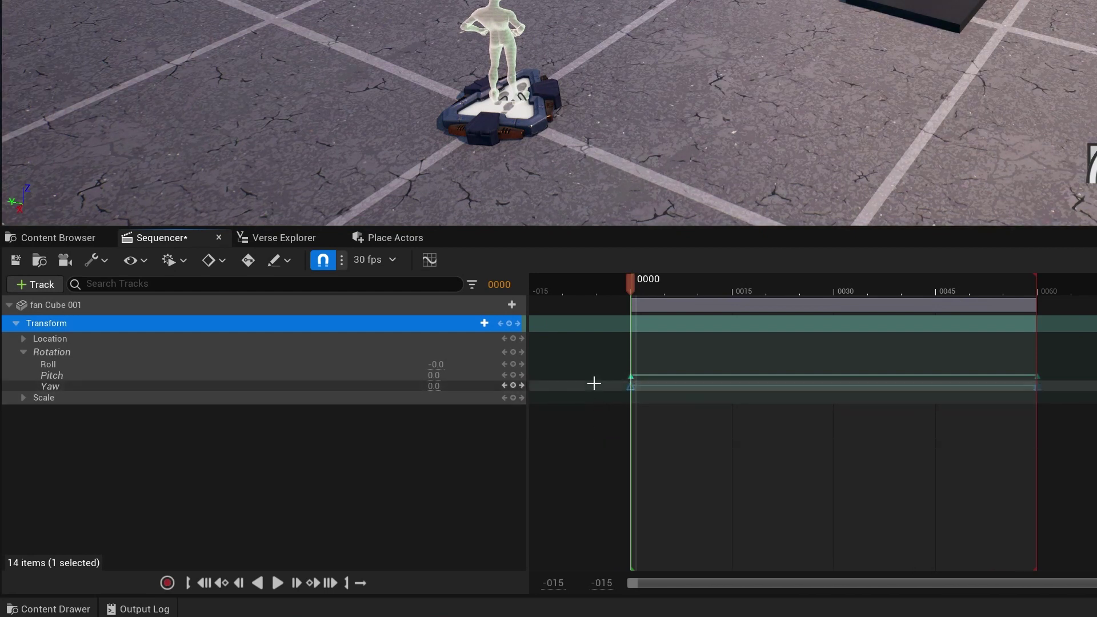
{"action": "key", "text": "Delete"}
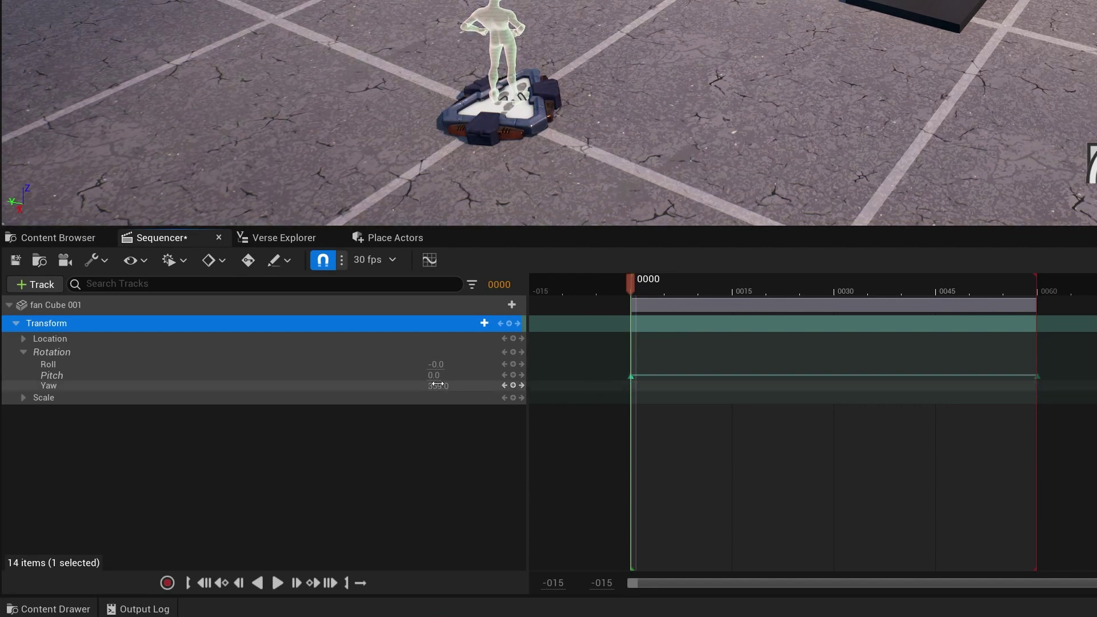
{"action": "key", "text": "Return"}
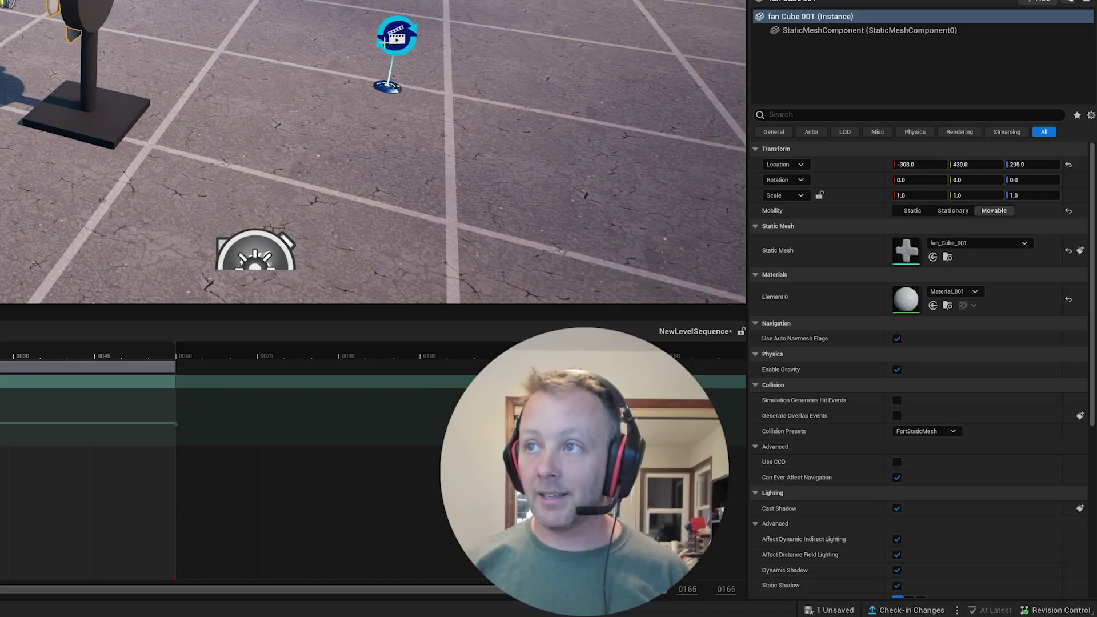
Select the Cinematic Sequence Device and scrub the Sequencer to preview the spinning blades
{"action": "left_click", "coordinate": [403, 86]}
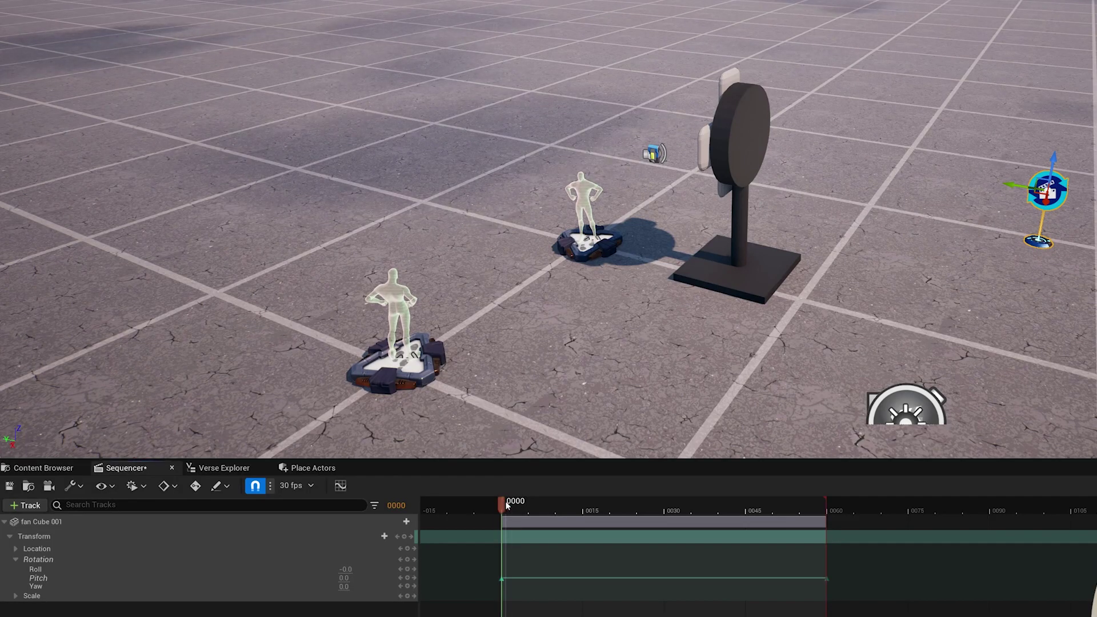
{"action": "mouse_move", "coordinate": [505, 504]}
{"action": "left_mouse_down"}
{"action": "mouse_move", "coordinate": [810, 512]}
{"action": "mouse_move", "coordinate": [501, 545]}
{"action": "left_mouse_up"}
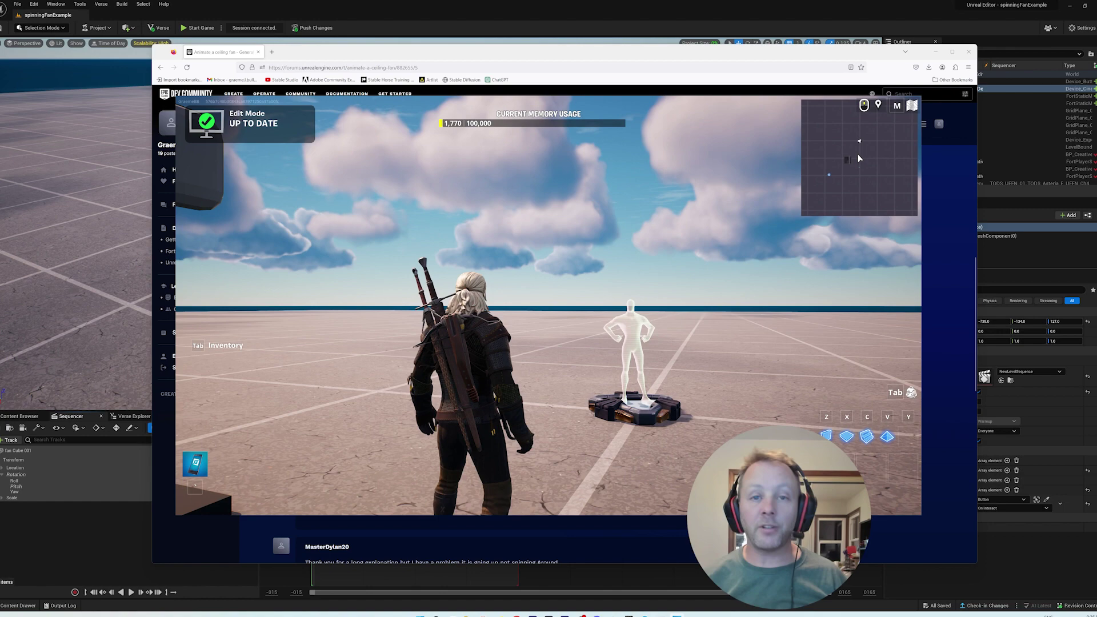
Start the playtest game and walk around the fan to watch its blades spin
{"action": "key", "text": "Escape"}
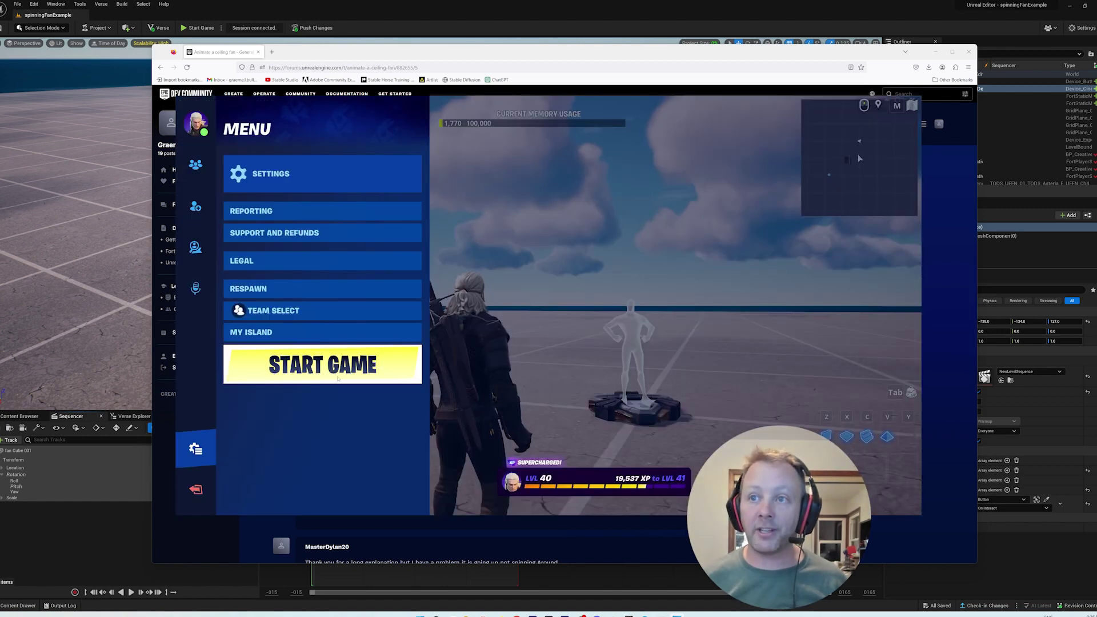
{"action": "left_click", "coordinate": [323, 363]}
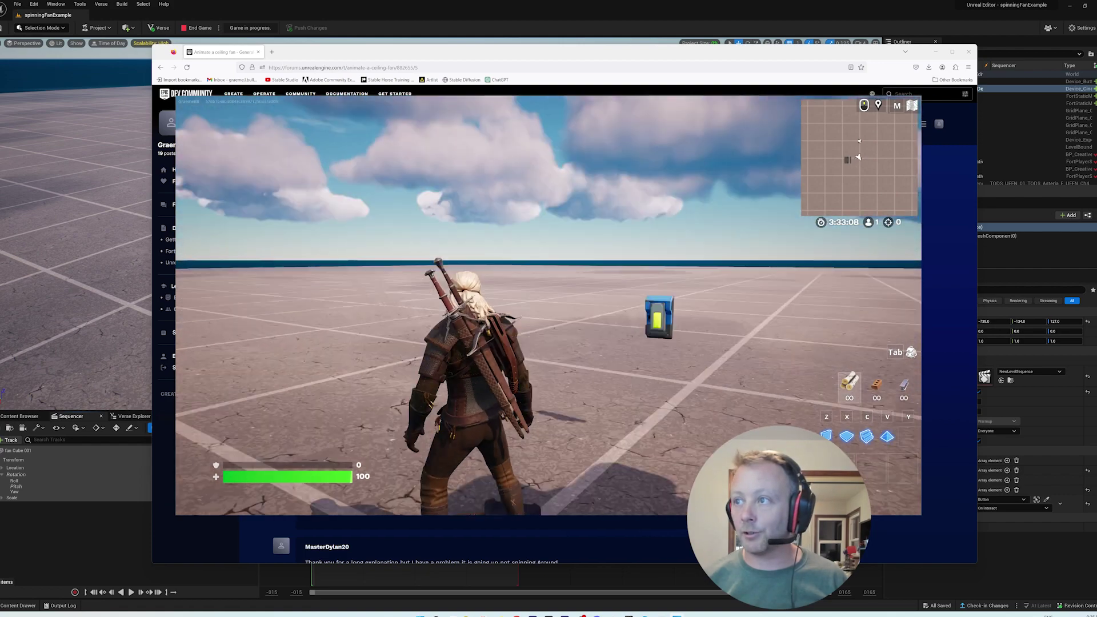
{"action": "key", "text": "w"}
{"action": "key", "text": "w"}
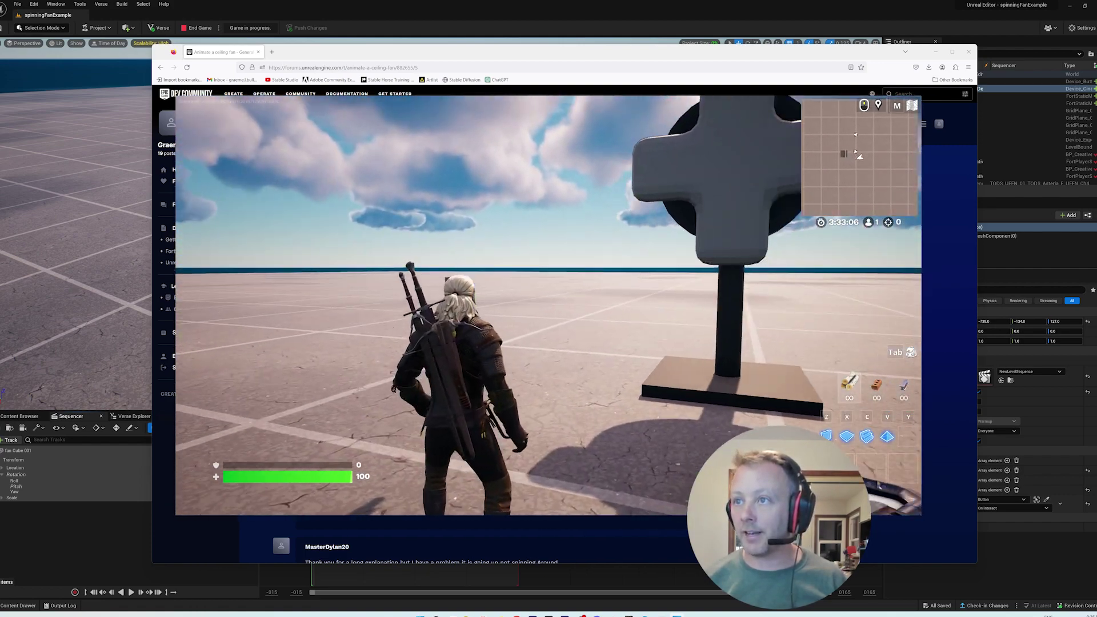
{"action": "key", "text": "w"}
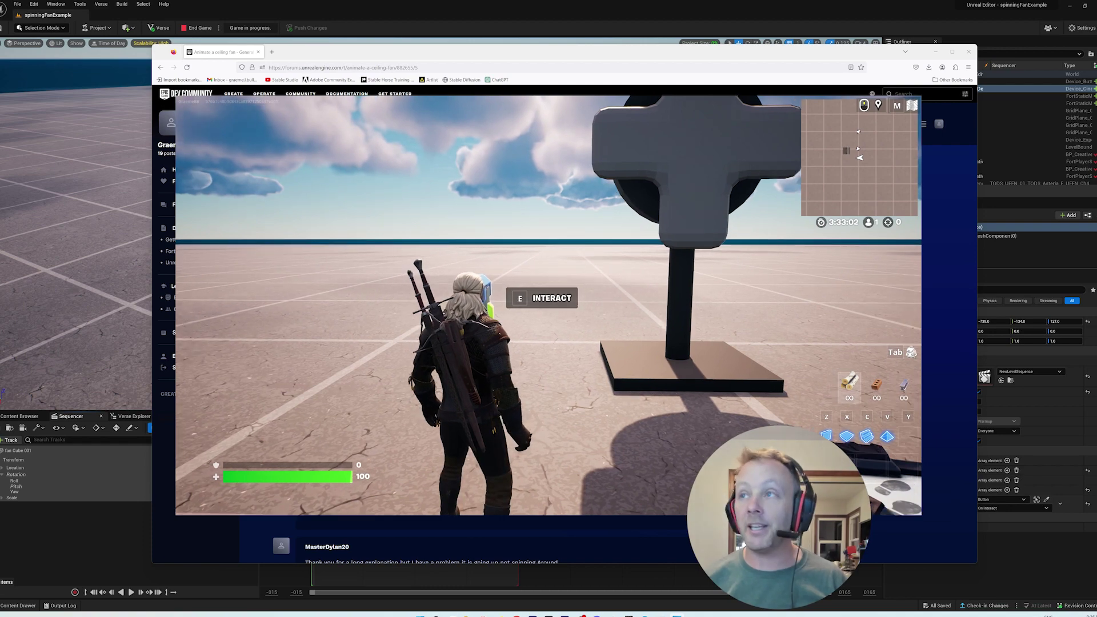
{"action": "key", "text": "s"}
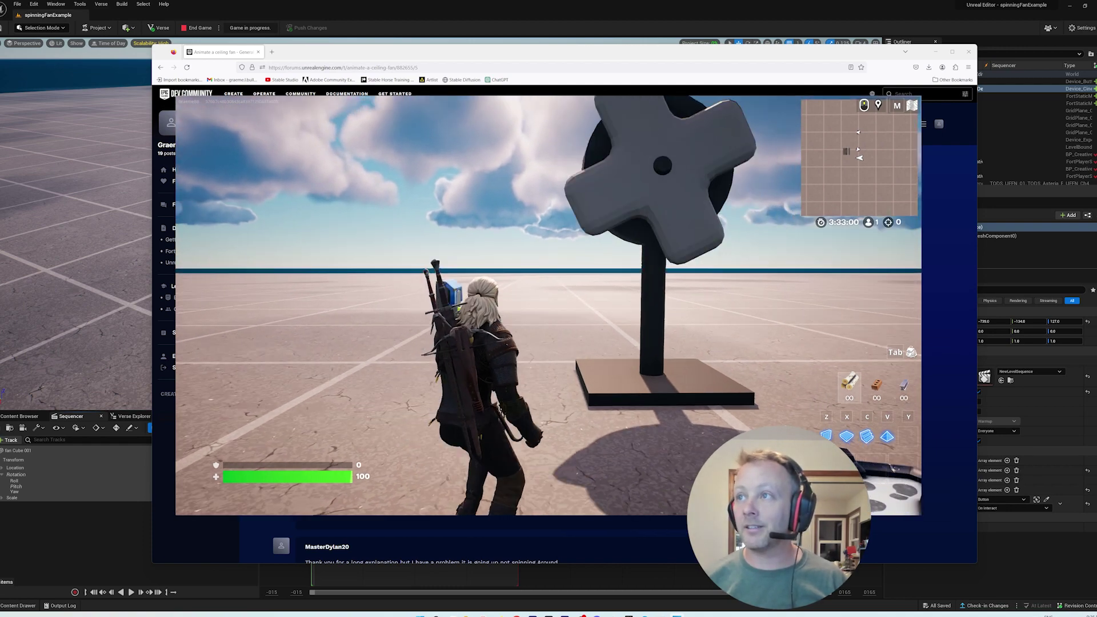
{"action": "key", "text": "d"}
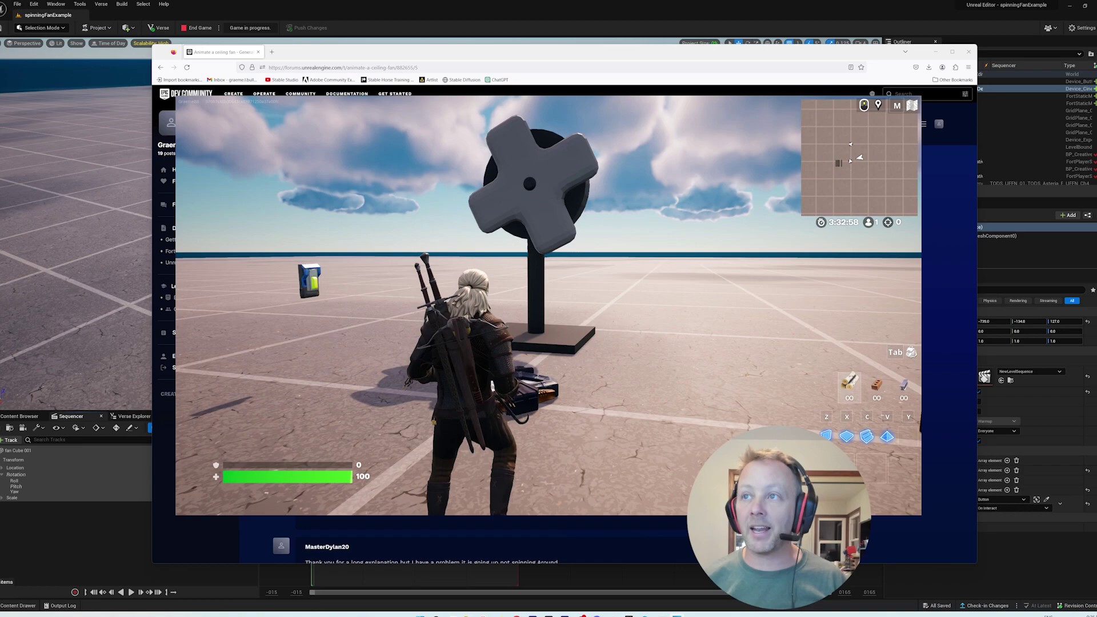